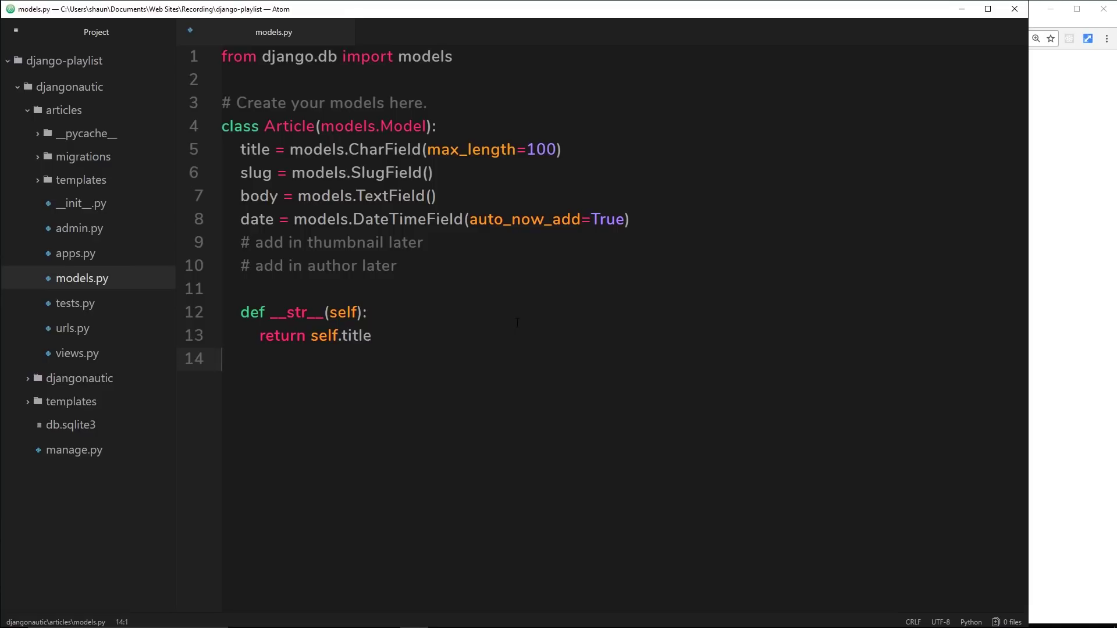
# Step: Open djangonautic/urls.py, highlight the admin/ route, and bring the runserver terminal forward
pyautogui.click(26, 378)
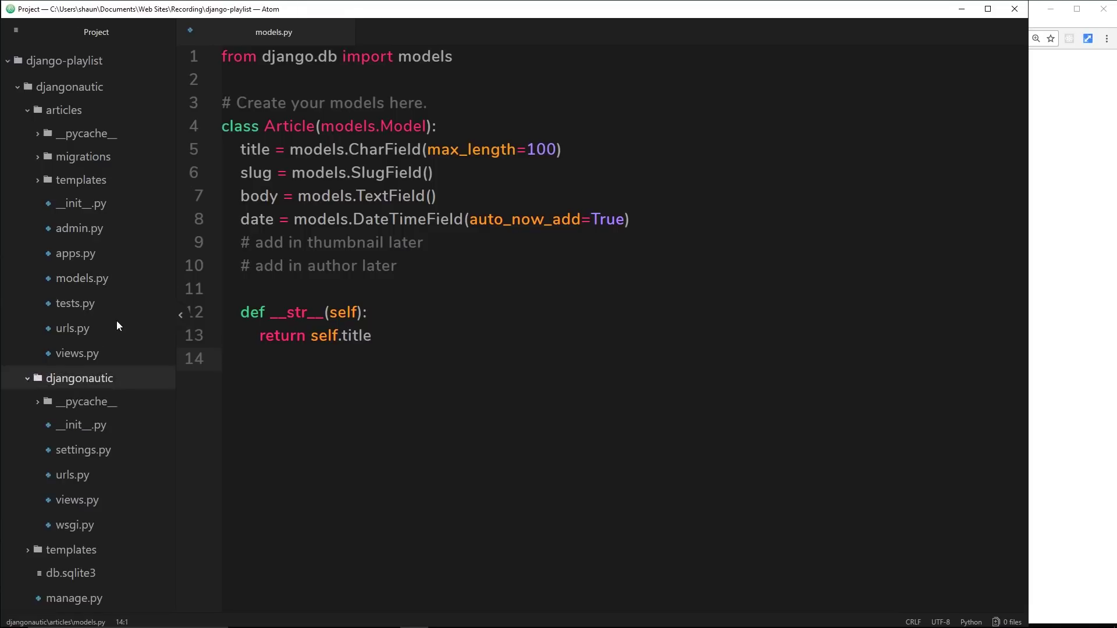
pyautogui.click(66, 478)
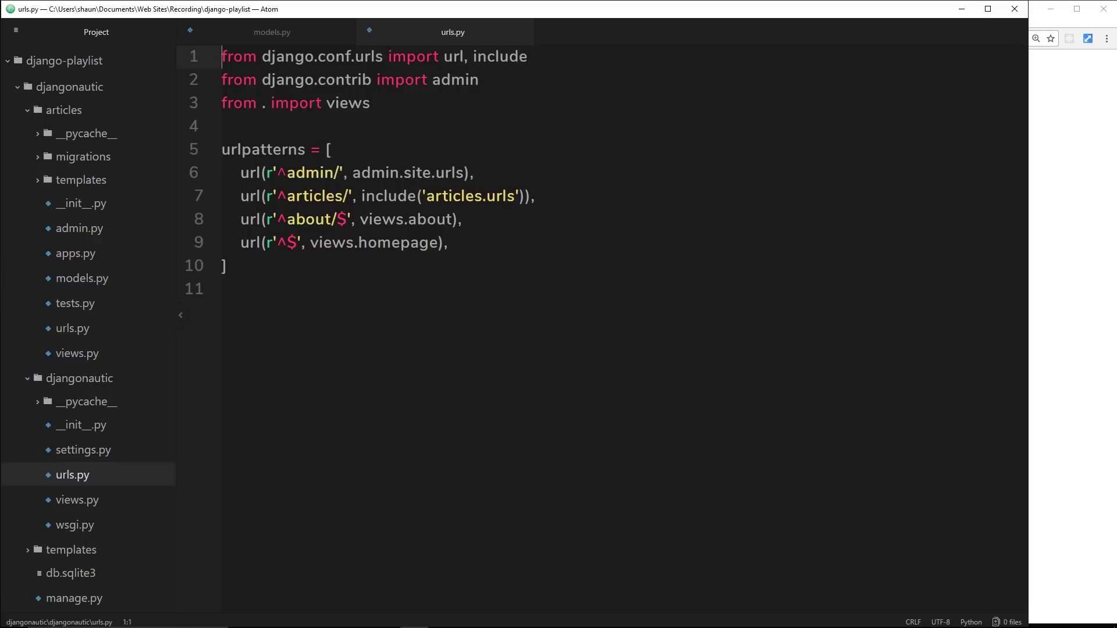
pyautogui.moveTo(476, 172); pyautogui.dragTo(242, 173)
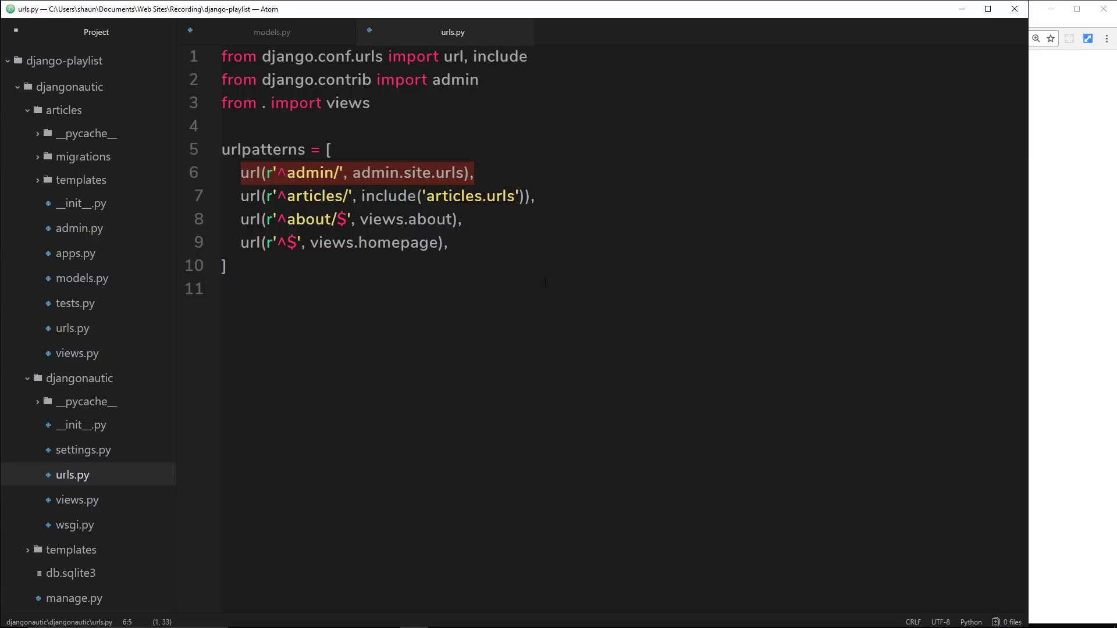
pyautogui.click(480, 625)
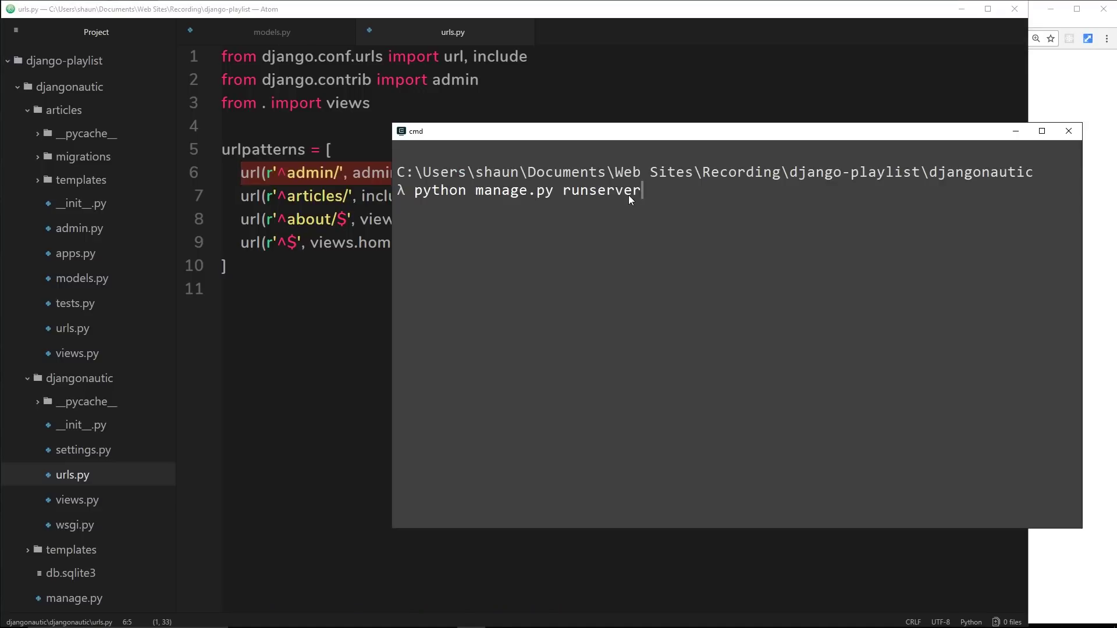
# Step: Start runserver, load localhost:8000/admin/ in Chrome, and try logging in with the autofilled credentials
pyautogui.press('Return')
pyautogui.click(1077, 98)
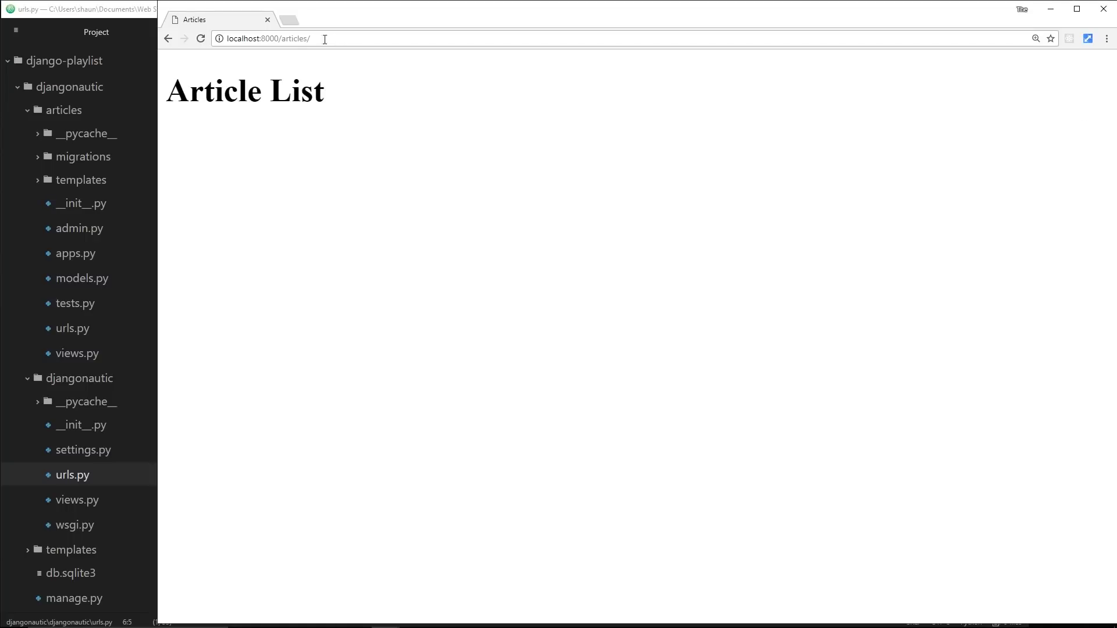
pyautogui.moveTo(283, 39); pyautogui.dragTo(585, 37)
pyautogui.write('a')
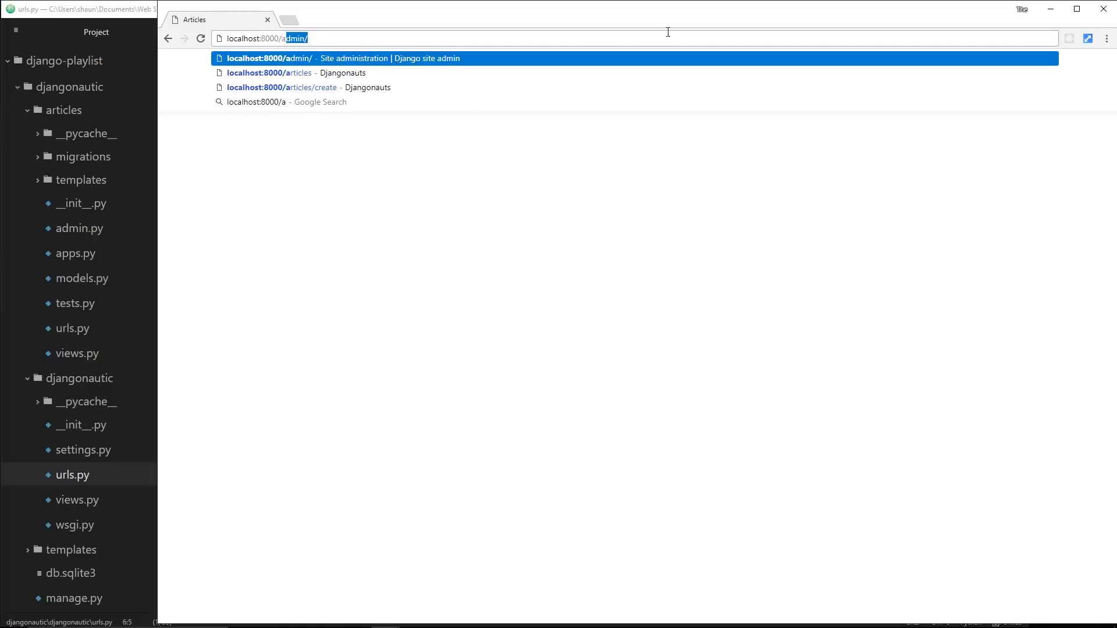
pyautogui.write('dmin/')
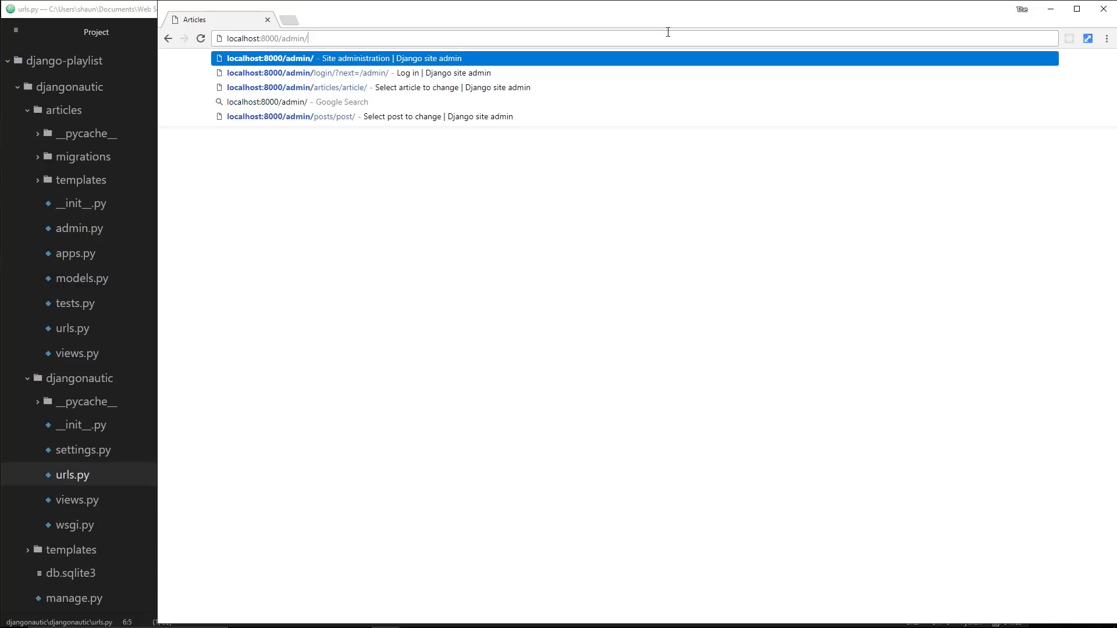
pyautogui.press('Return')
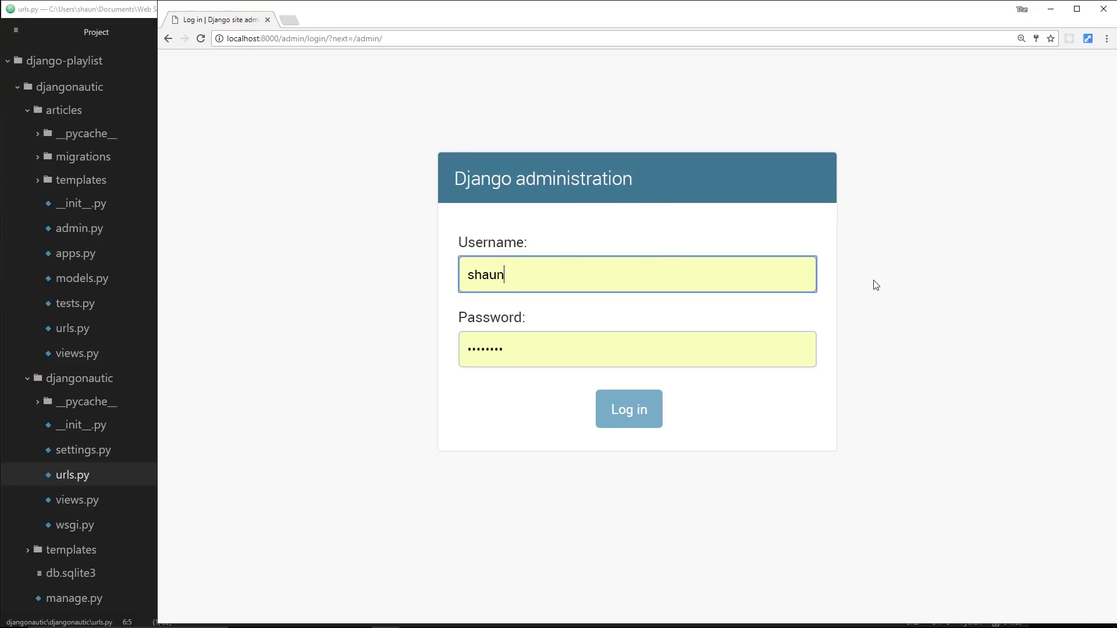
pyautogui.click(621, 408)
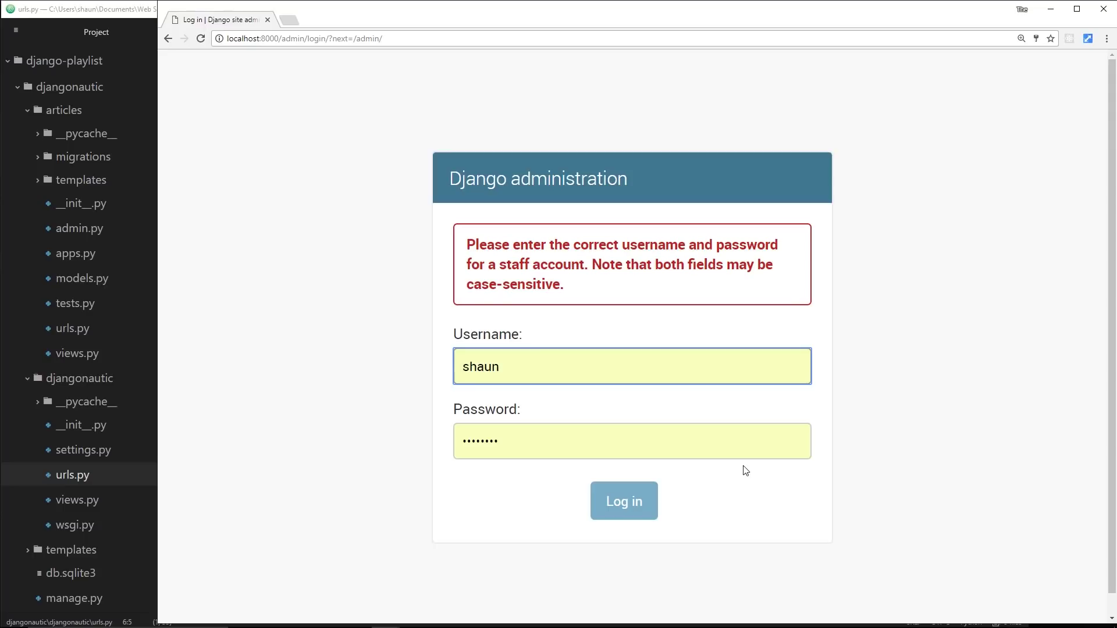
# Step: Stop the running development server and clear the console
pyautogui.moveTo(402, 626)
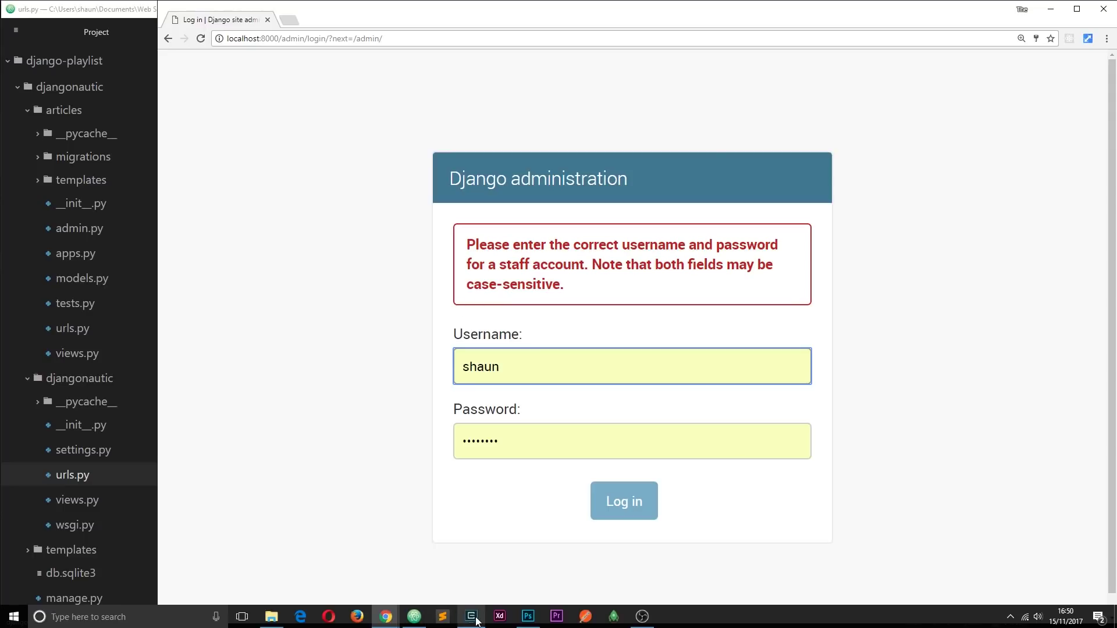
pyautogui.click(475, 619)
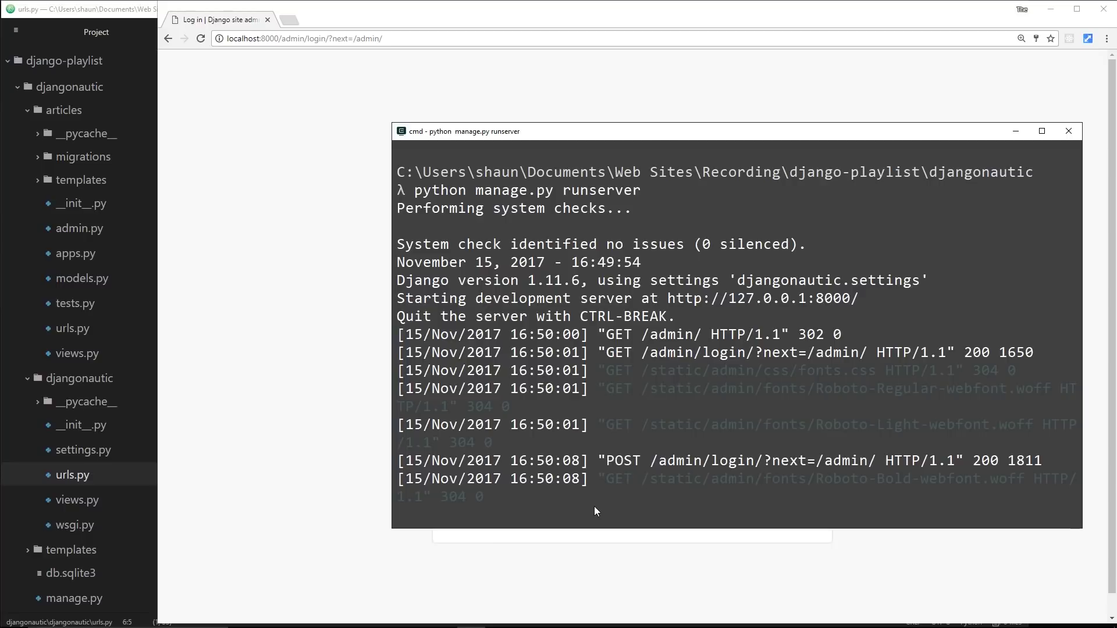
pyautogui.hotkey('ctrl', 'c')
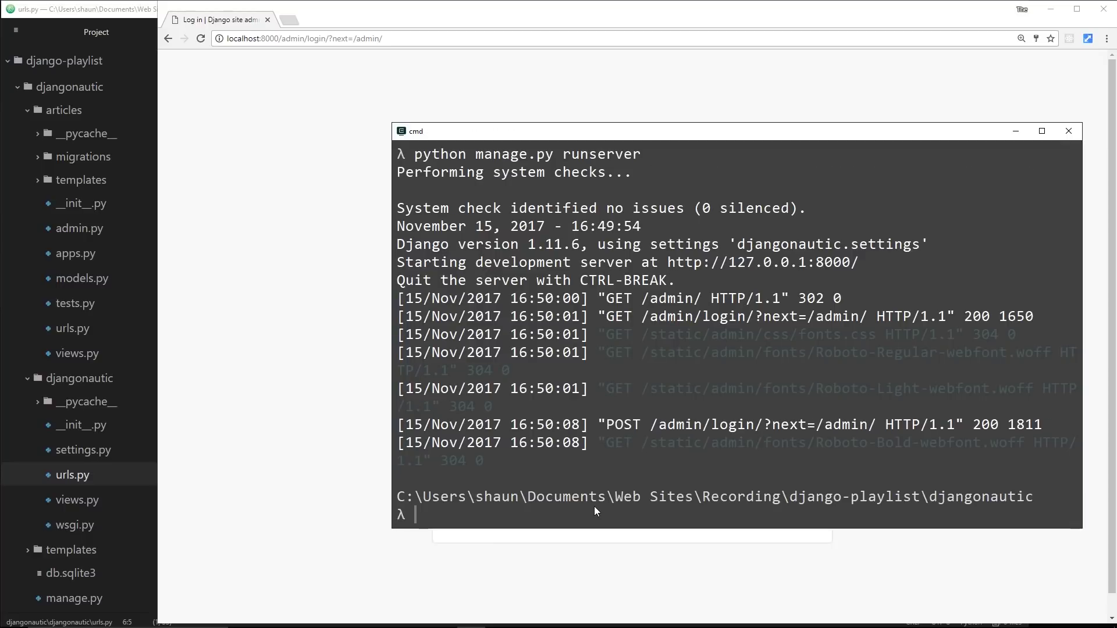
pyautogui.write('clear')
pyautogui.press('Return')
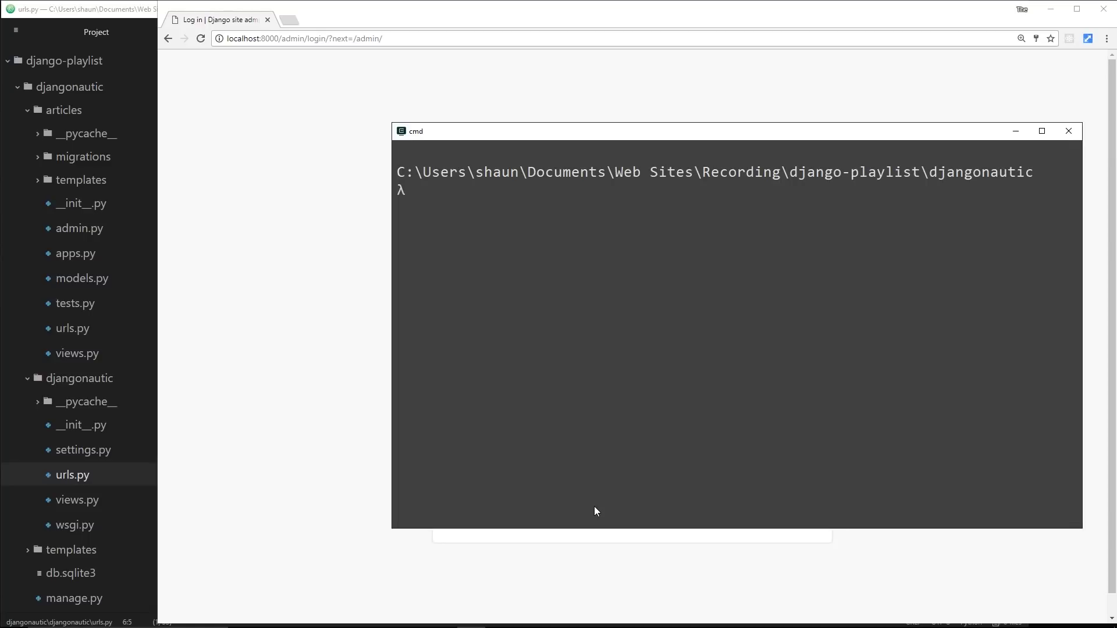
# Step: Run createsuperuser with the default username, no email and a password, then restart runserver
pyautogui.write('python manage.py')
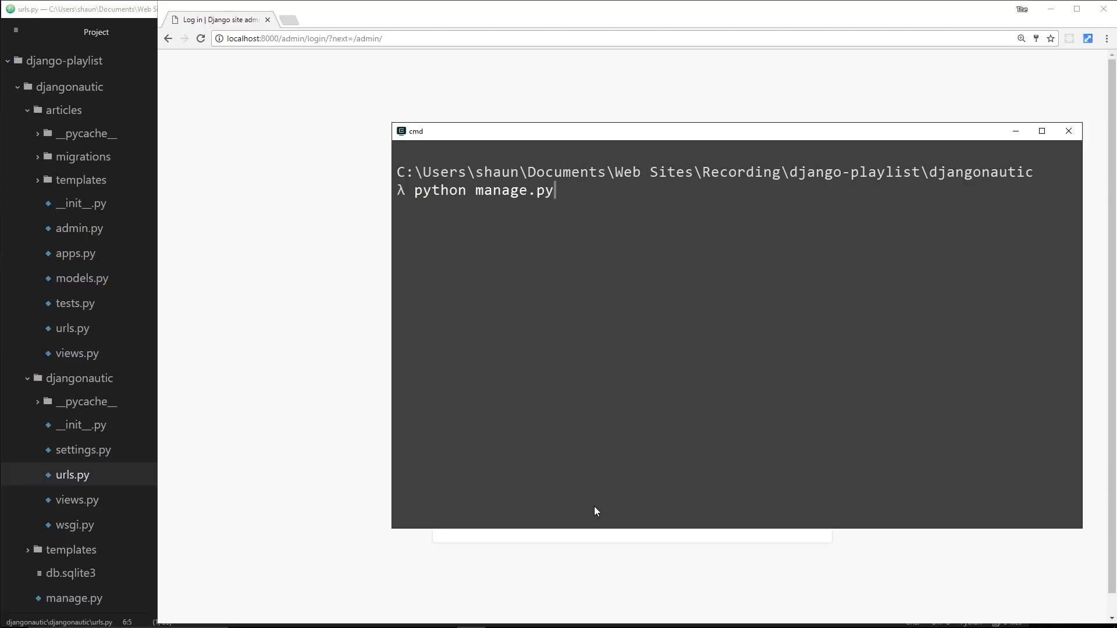
pyautogui.write(' createsuperuser')
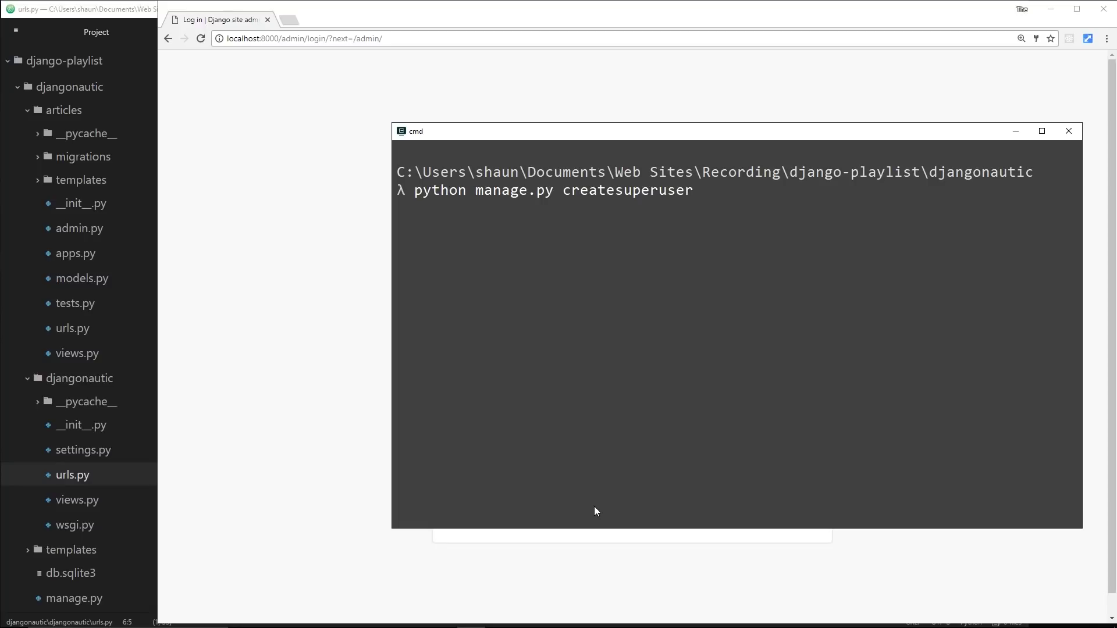
pyautogui.press('Return')
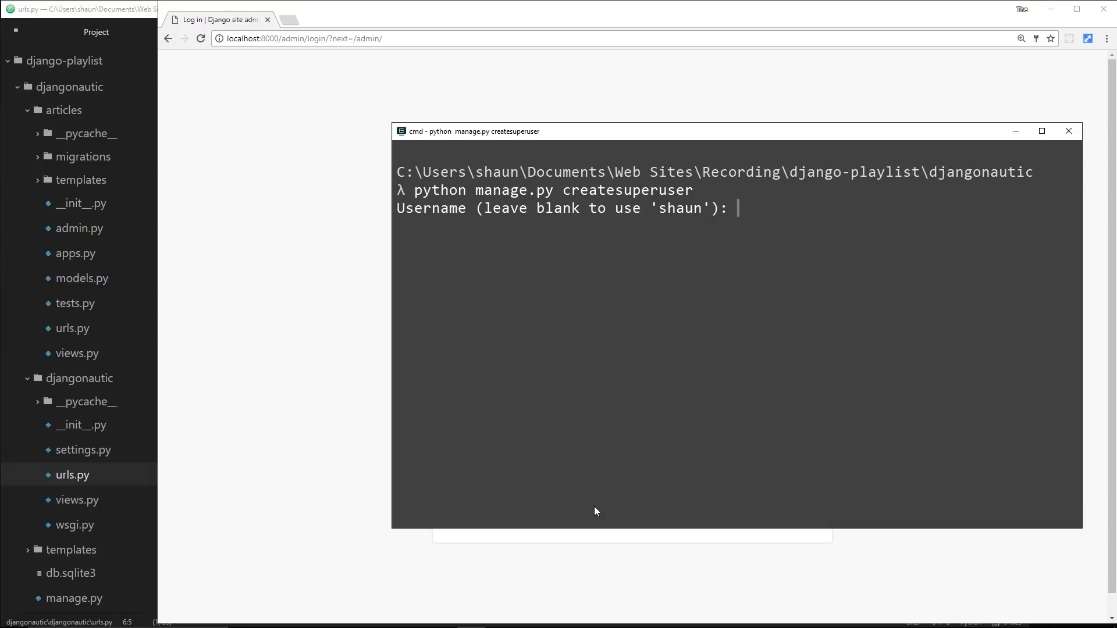
pyautogui.press('Return')
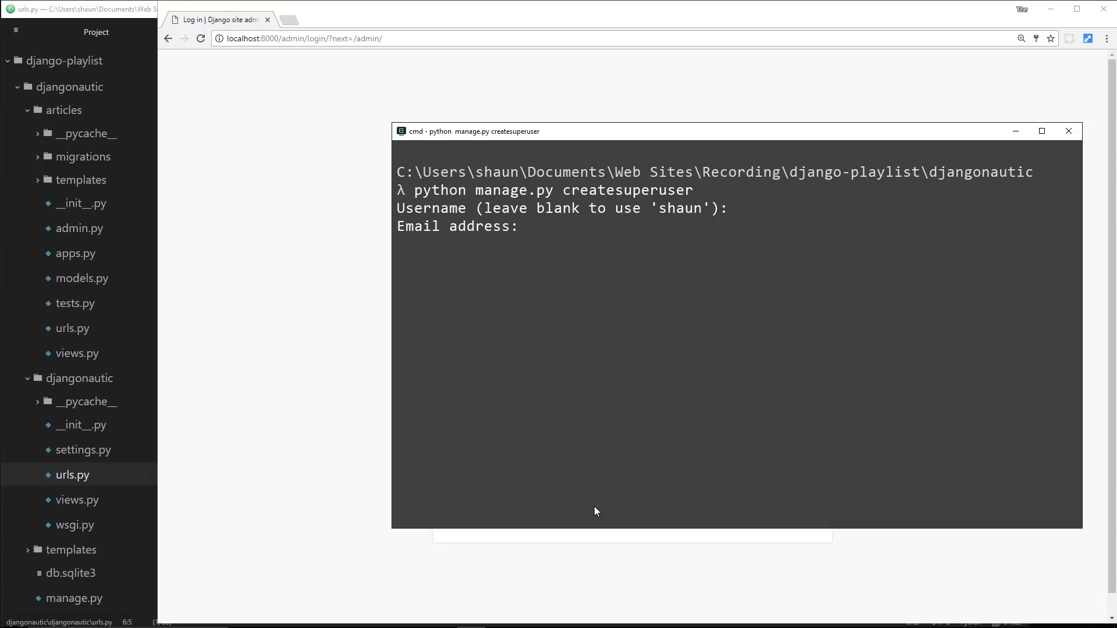
pyautogui.press('Return')
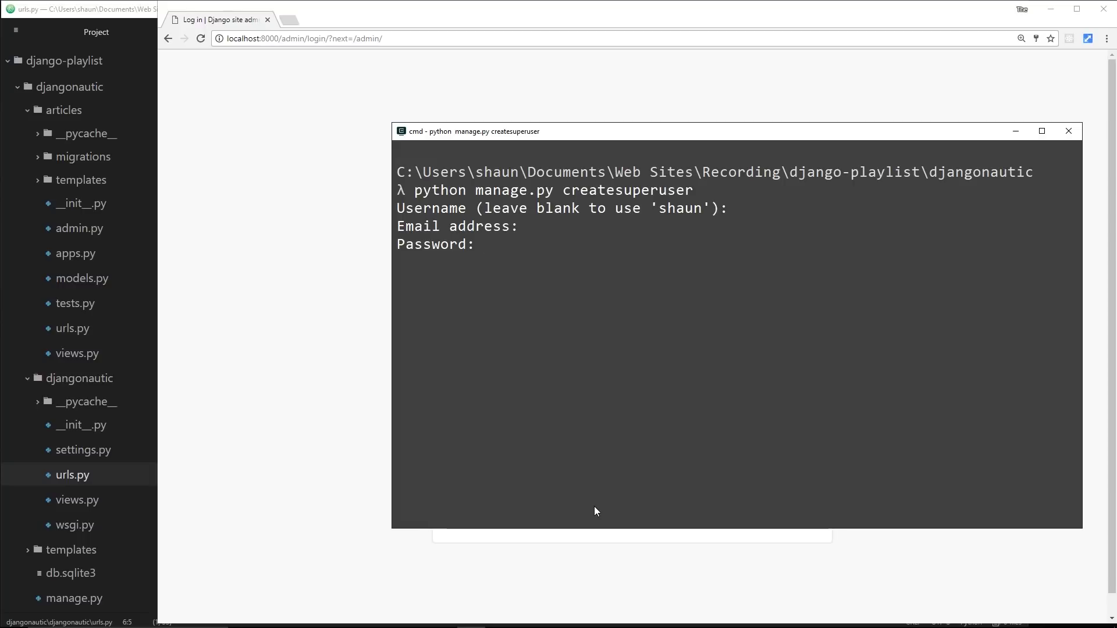
pyautogui.press('Return')
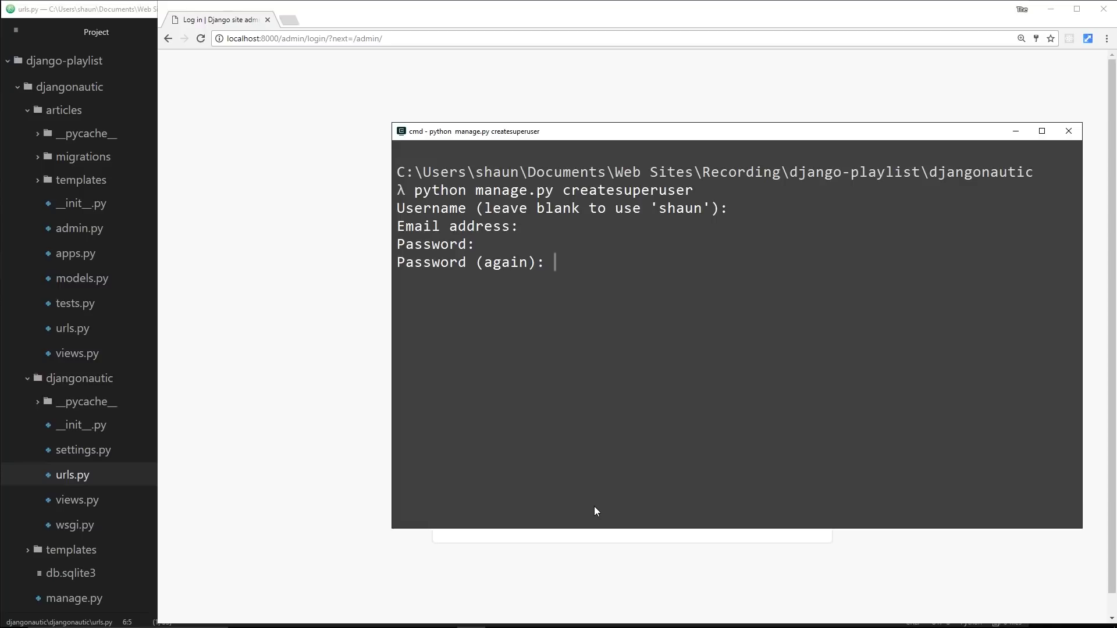
pyautogui.press('Return')
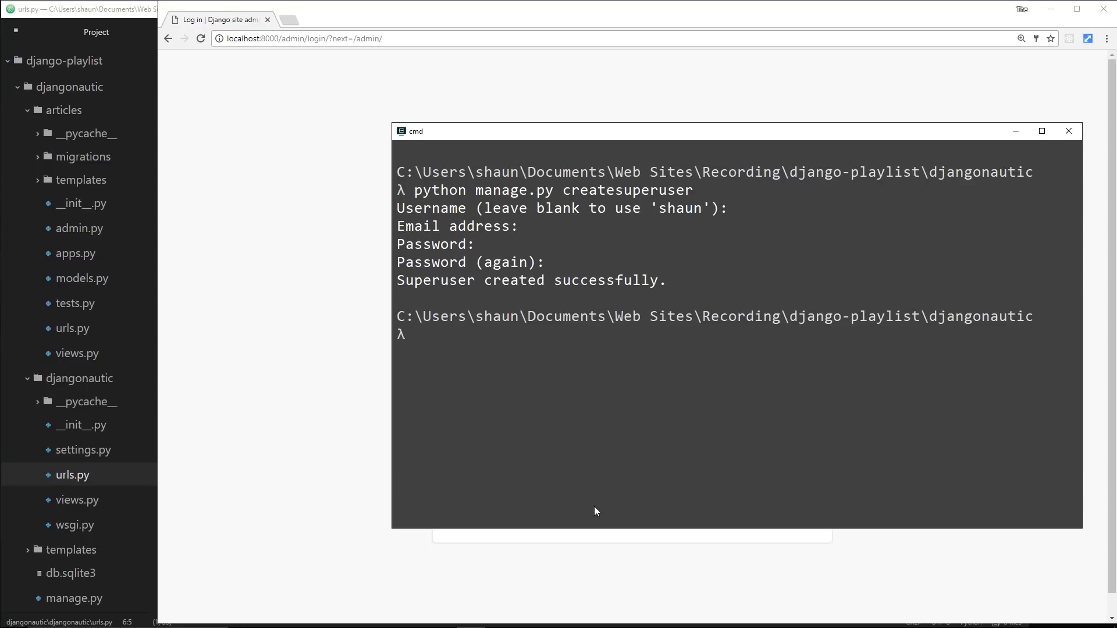
pyautogui.press('Up')
pyautogui.press('Up')
pyautogui.press('Return')
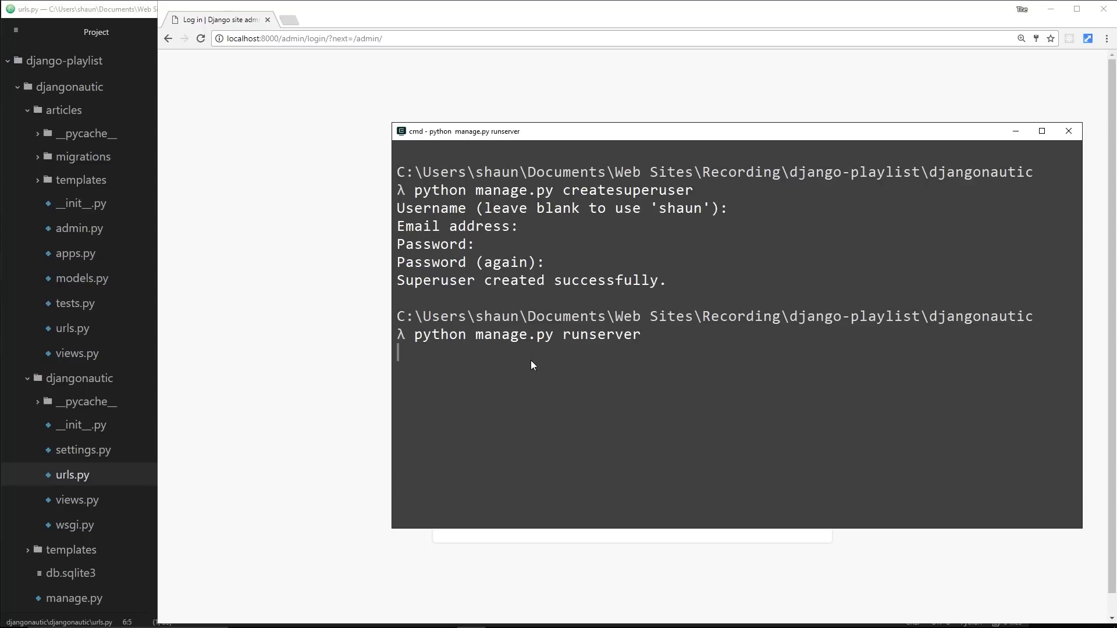
# Step: Trim the Chrome address back to localhost:8000/admin/ and reload the login page
pyautogui.click(306, 88)
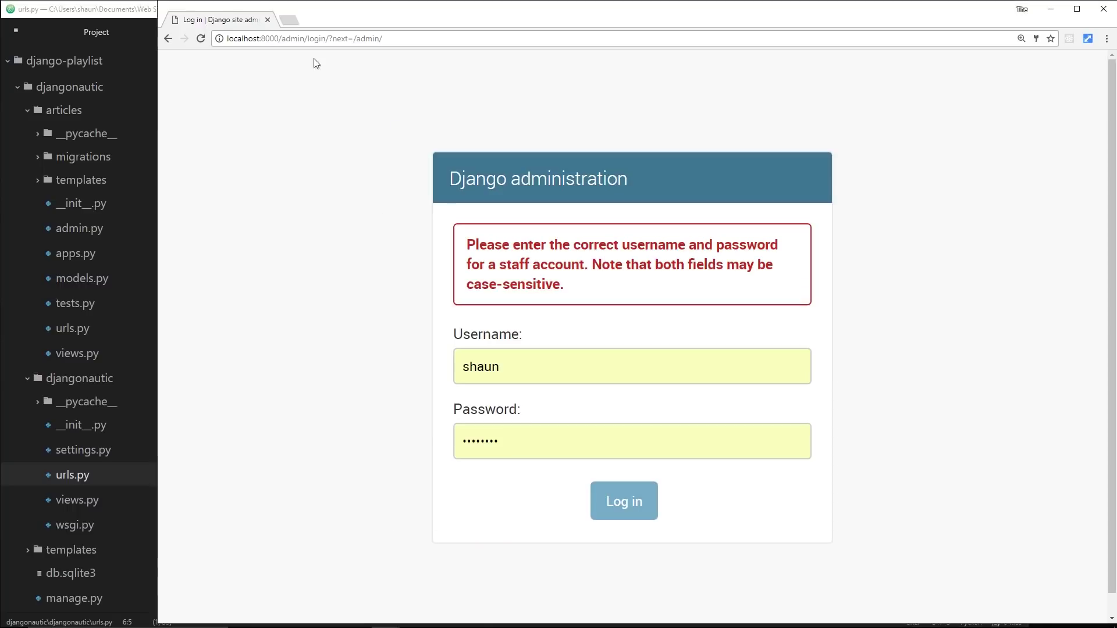
pyautogui.moveTo(304, 38); pyautogui.dragTo(314, 39)
pyautogui.moveTo(406, 36); pyautogui.dragTo(408, 35)
pyautogui.press('BackSpace')
pyautogui.press('Return')
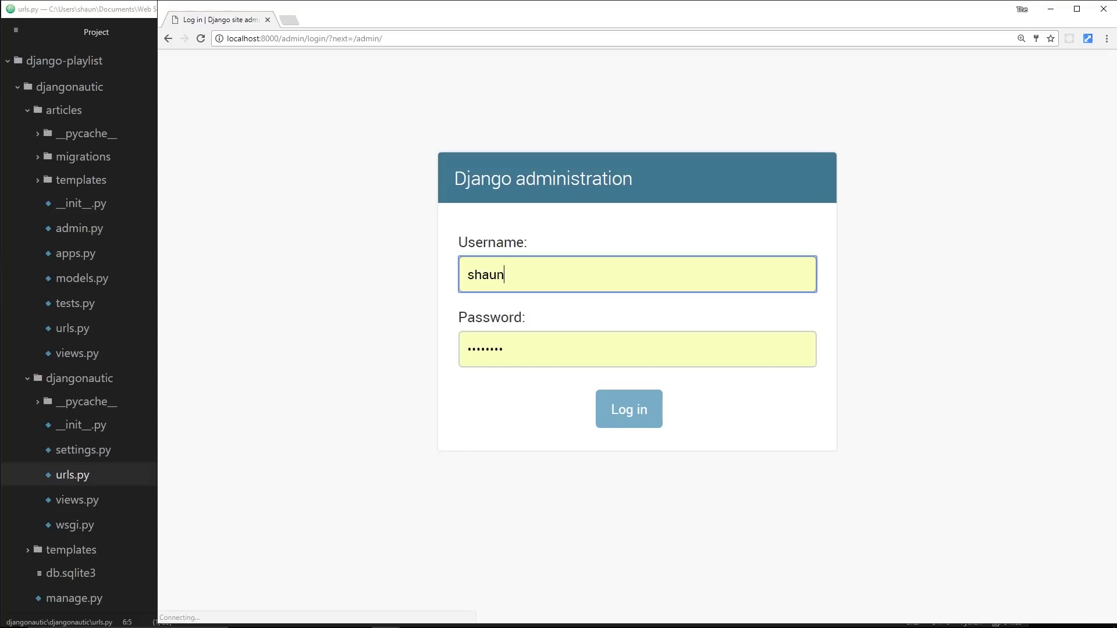
# Step: Log in to the admin with the new superuser's password
pyautogui.press('Tab')
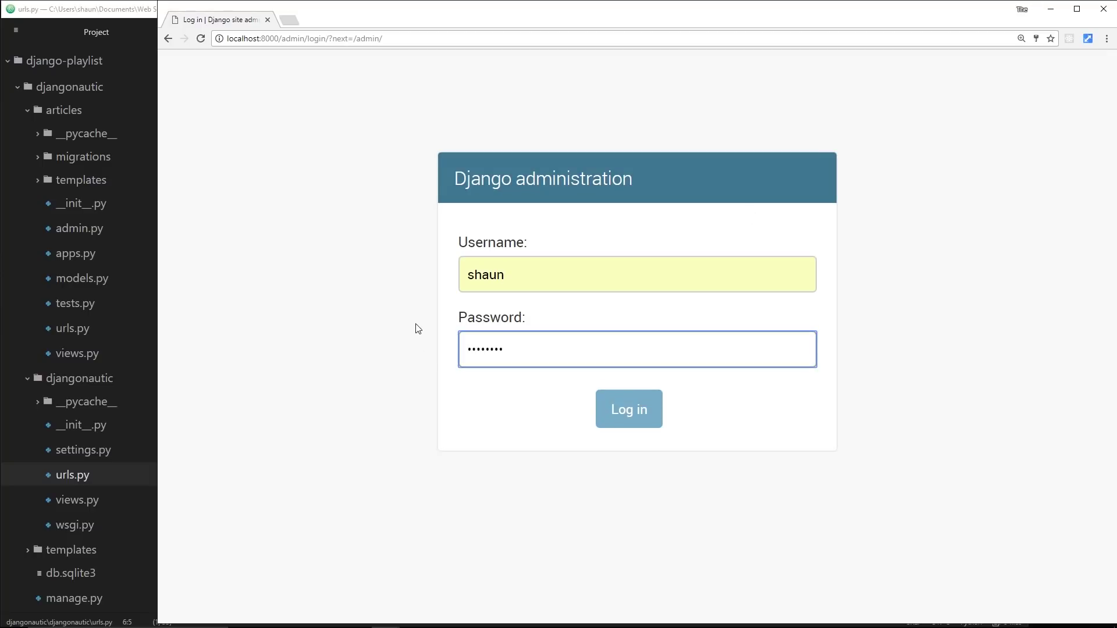
pyautogui.click(633, 419)
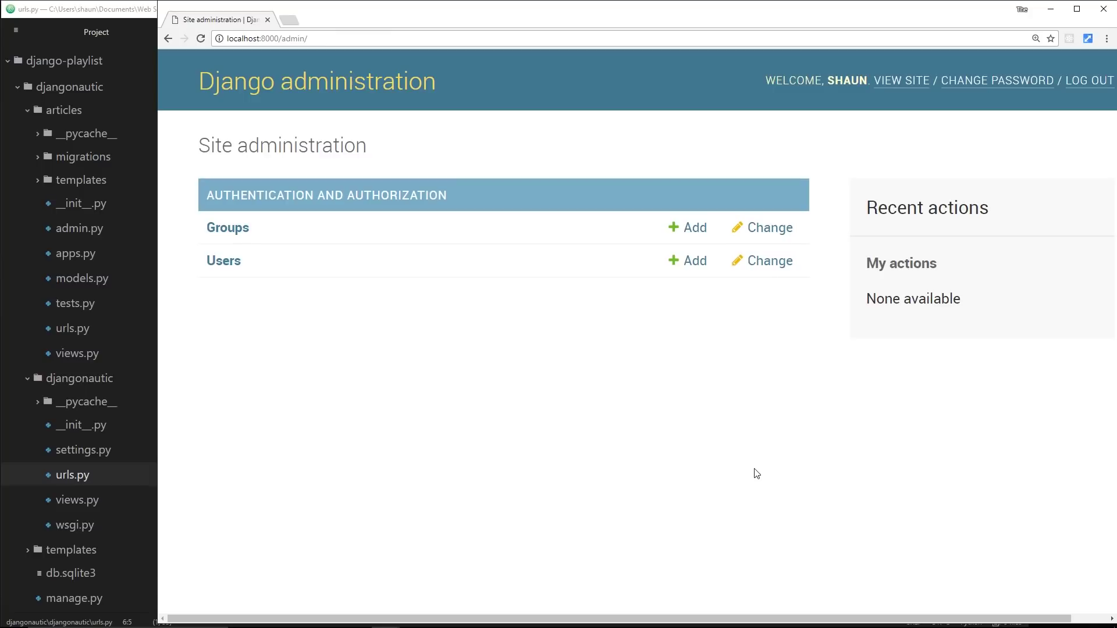
pyautogui.click(223, 262)
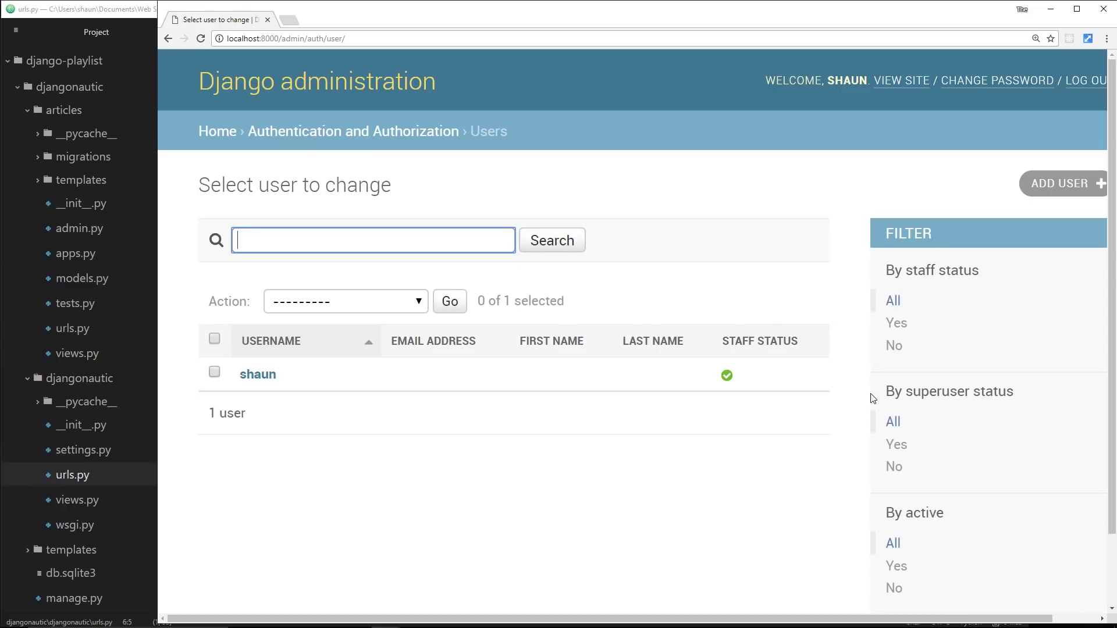
pyautogui.click(171, 40)
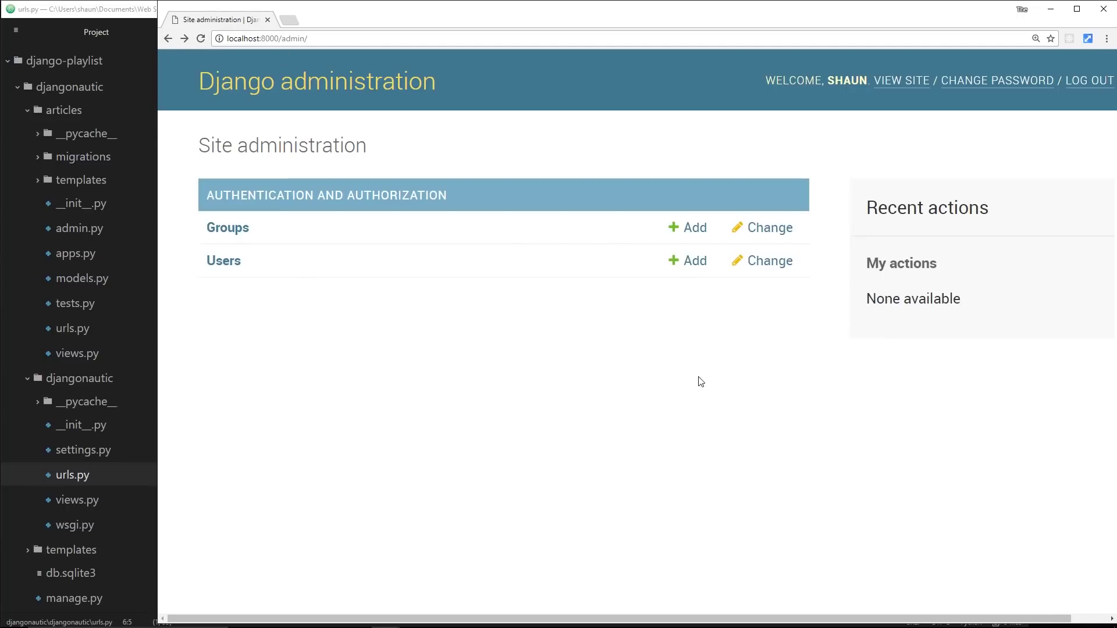
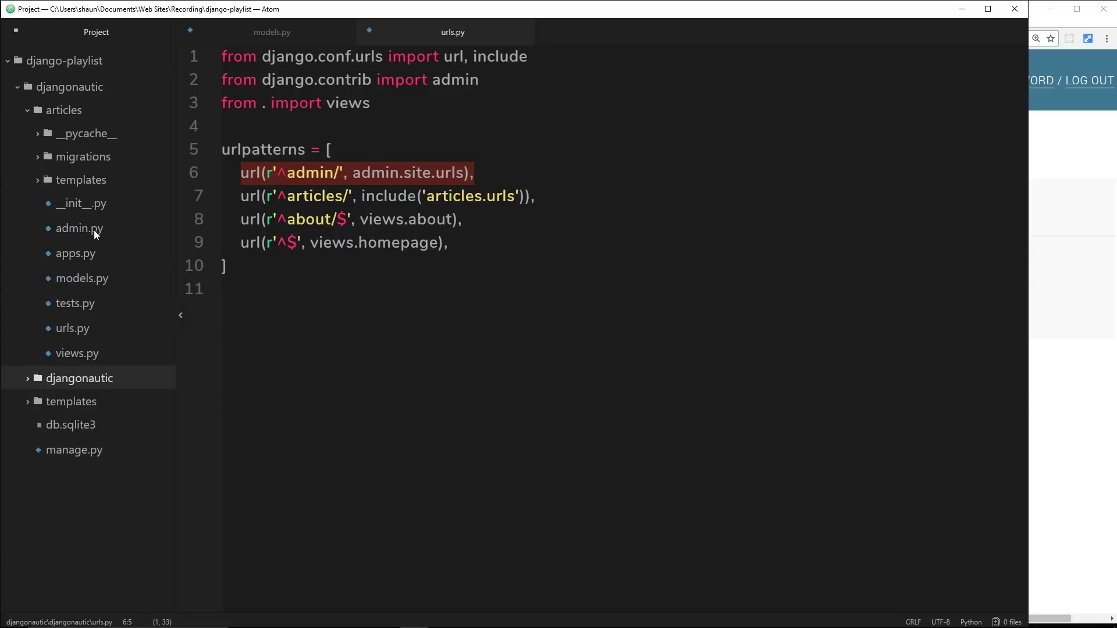
# Step: Open the articles app's admin.py, checking the Article model in models.py along the way
pyautogui.click(70, 229)
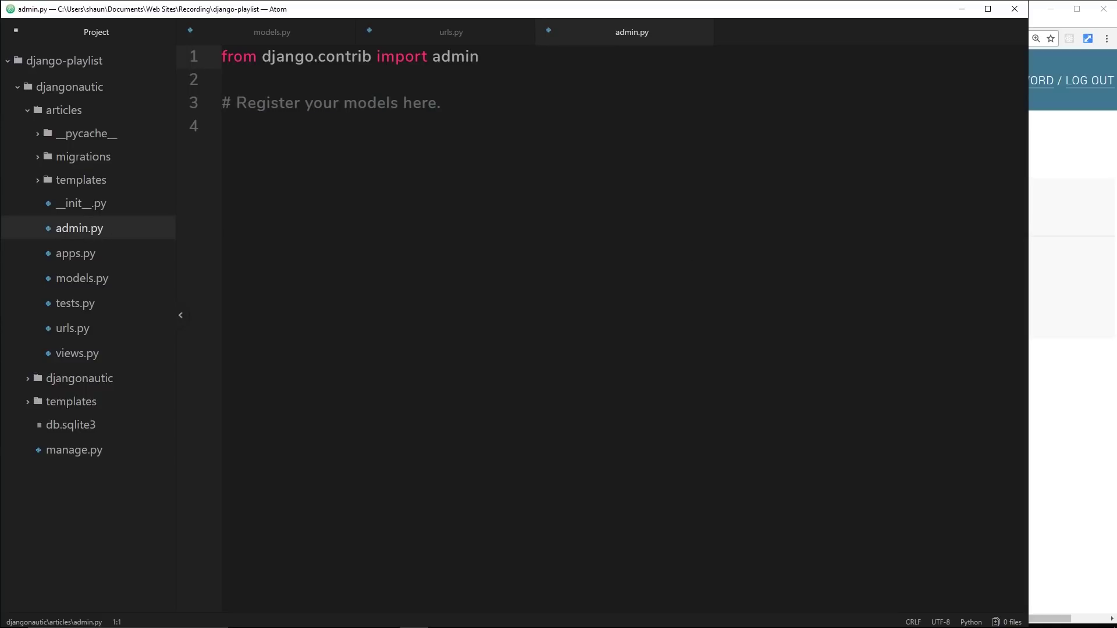
pyautogui.click(511, 58)
pyautogui.click(282, 32)
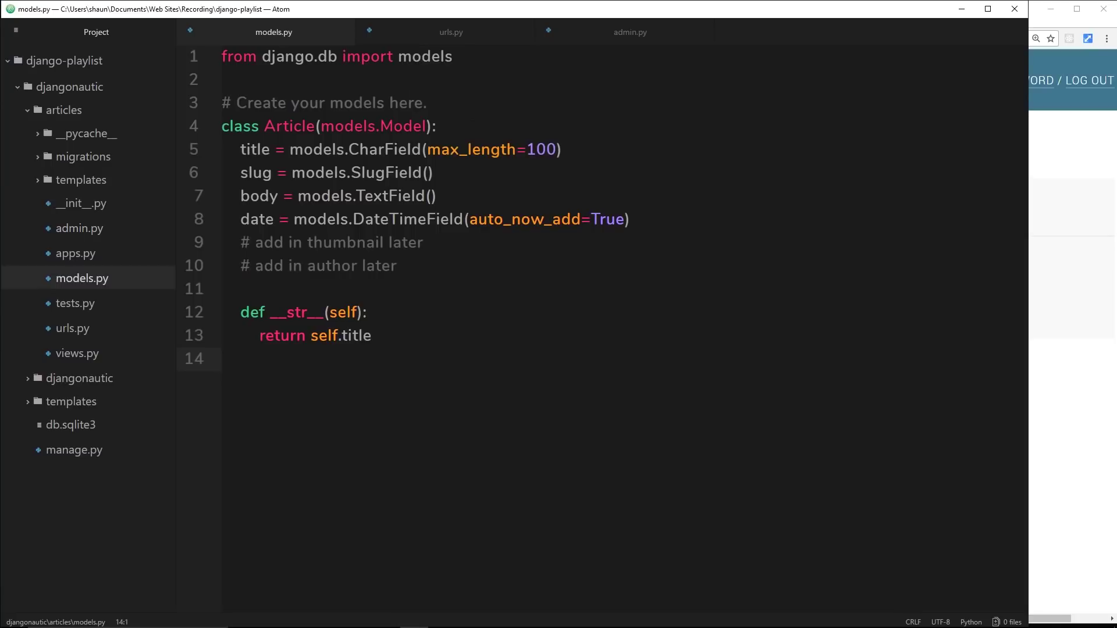
pyautogui.click(603, 35)
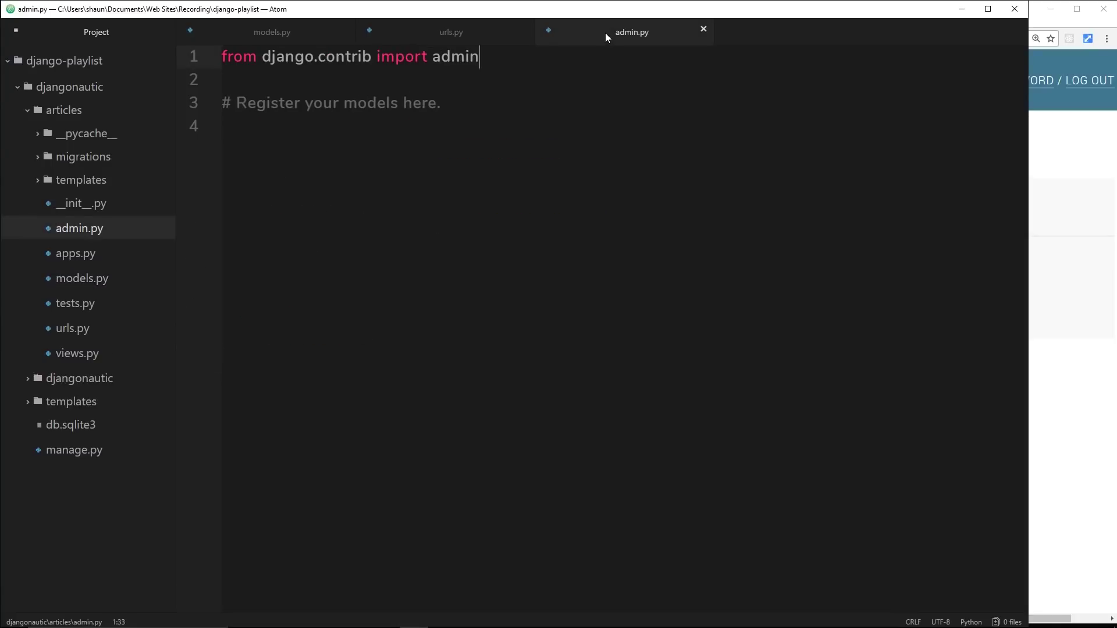
# Step: Add 'from .models import Article' on line 2 and select the placeholder comment
pyautogui.press('Return')
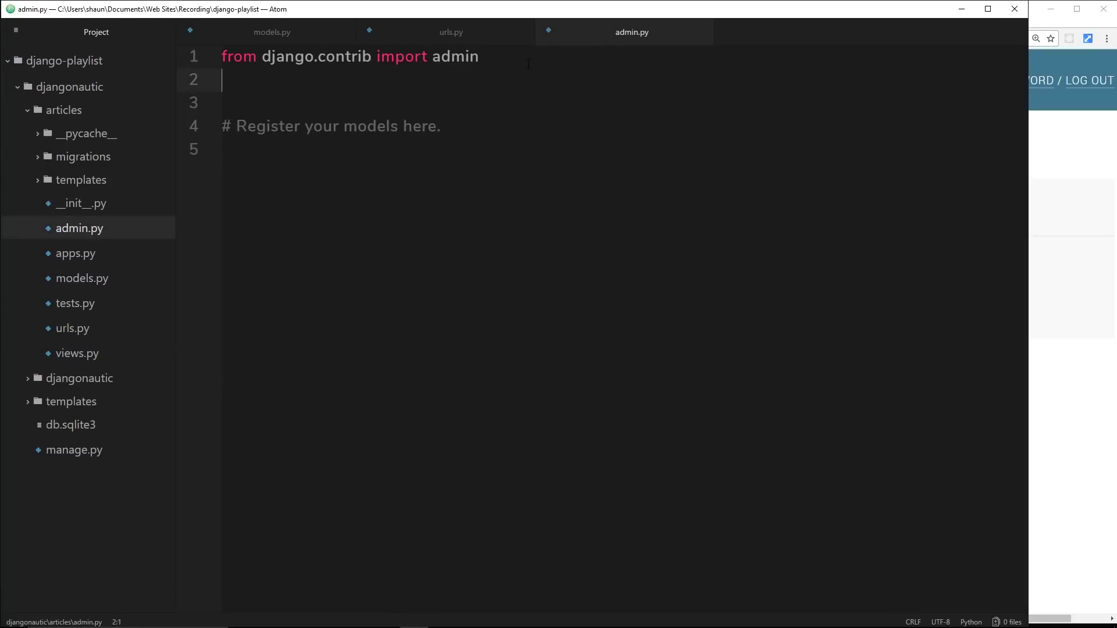
pyautogui.write('from .models')
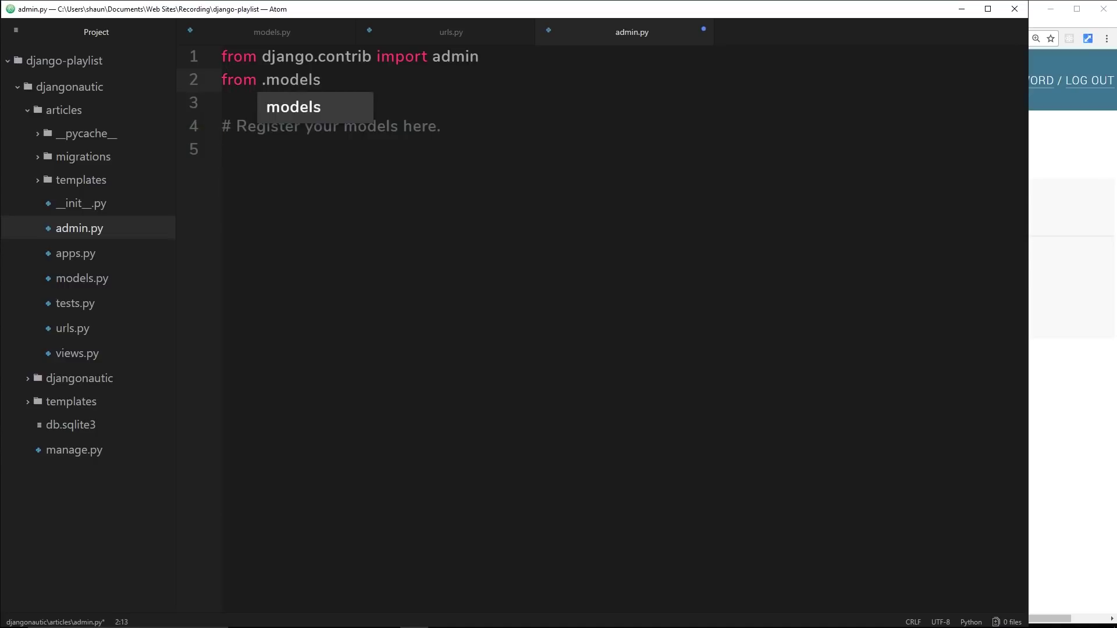
pyautogui.click(263, 89)
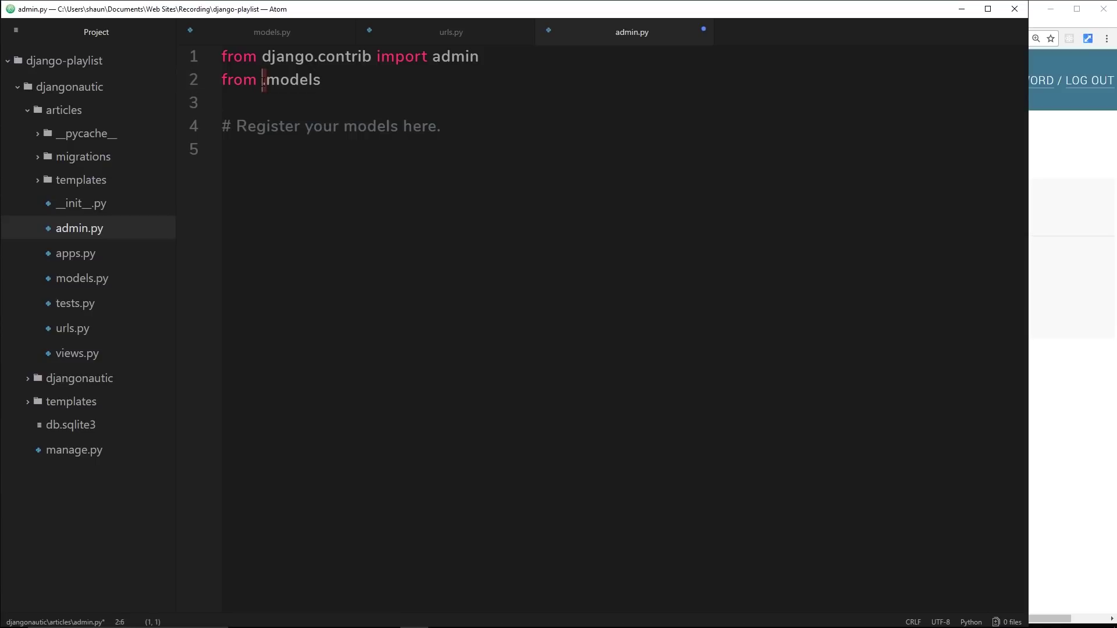
pyautogui.click(347, 77)
pyautogui.write('i')
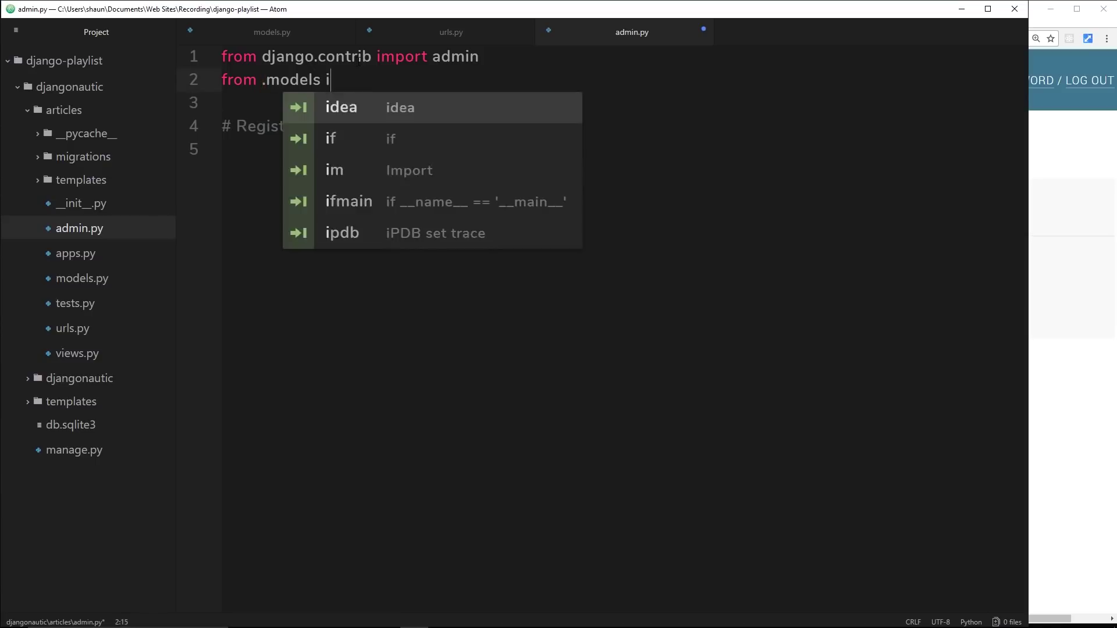
pyautogui.write('mport Article')
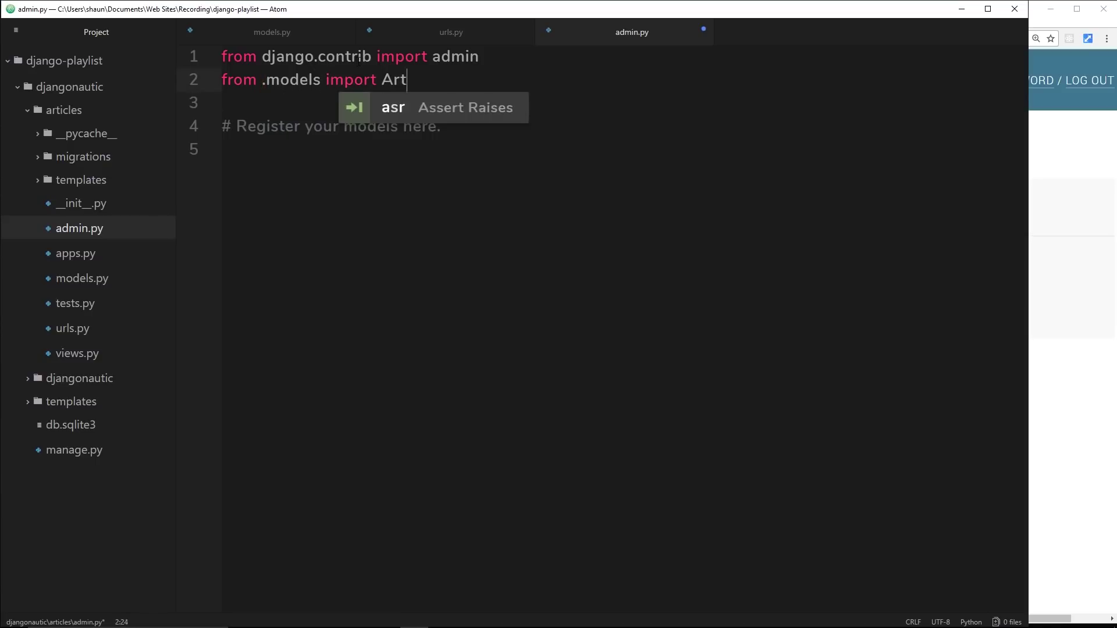
pyautogui.click(224, 150)
pyautogui.moveTo(476, 129); pyautogui.dragTo(179, 129)
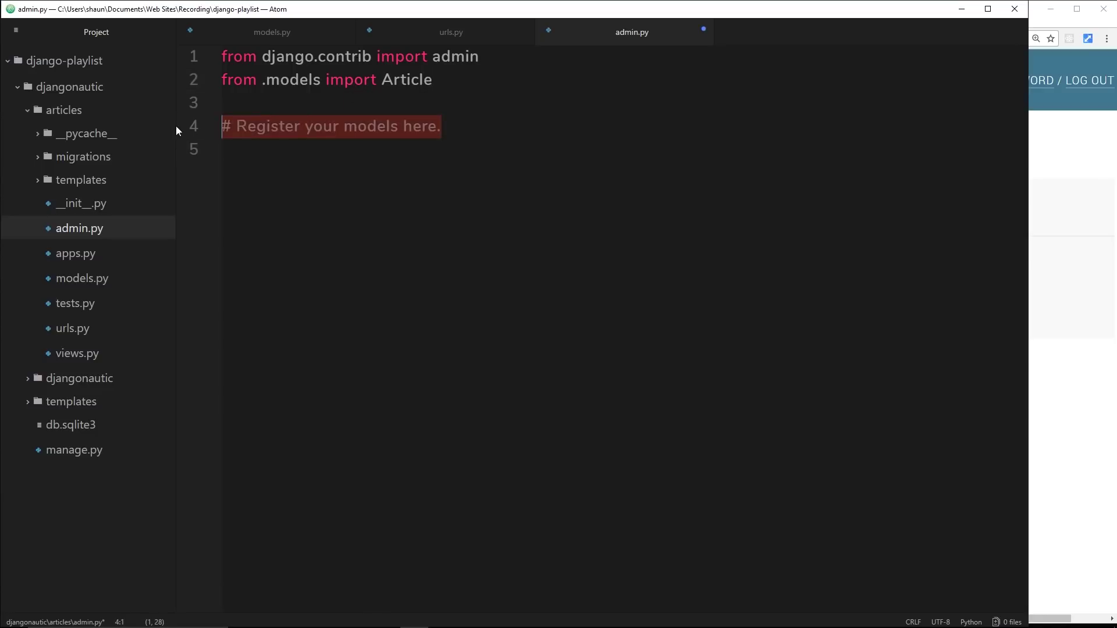
# Step: Replace the comment with admin.site.register(Article) on line 4 and save admin.py
pyautogui.press('BackSpace')
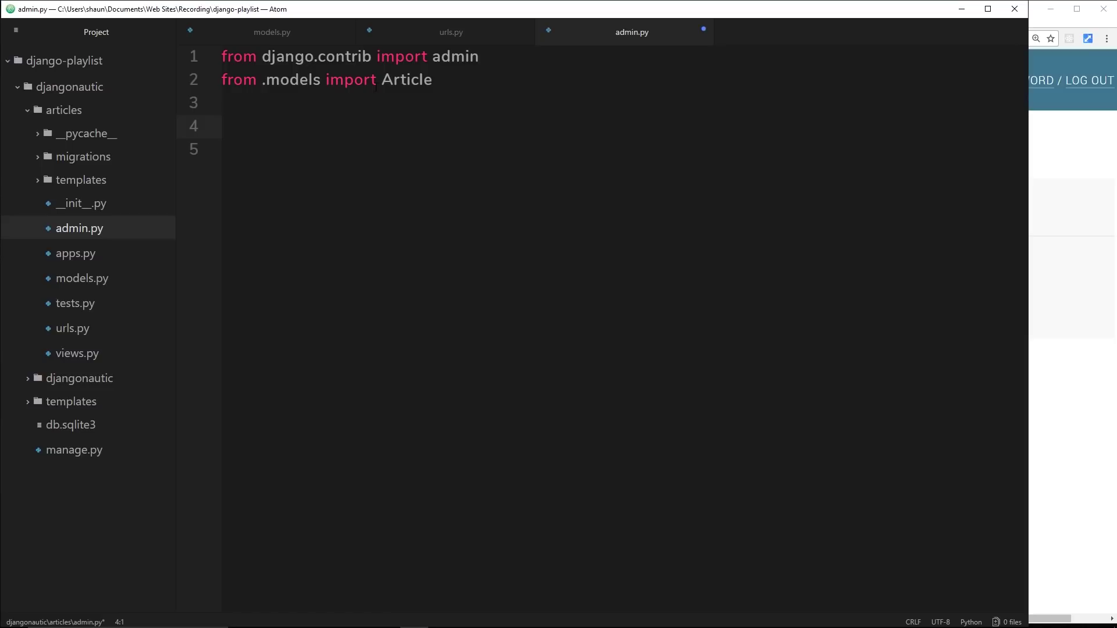
pyautogui.write('admin')
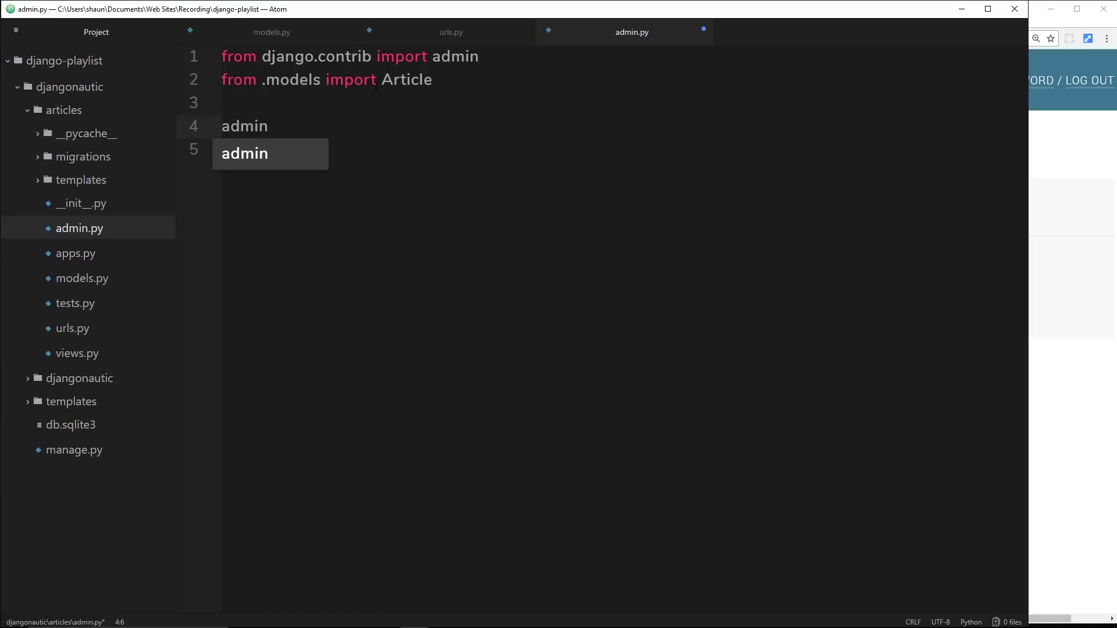
pyautogui.write('.site.')
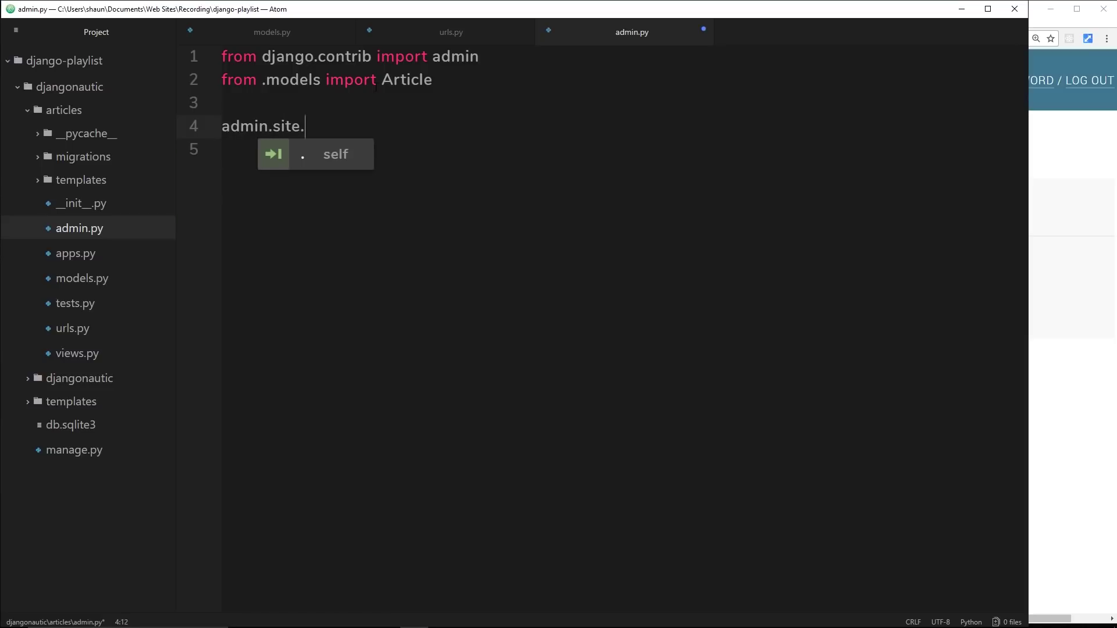
pyautogui.write('register()')
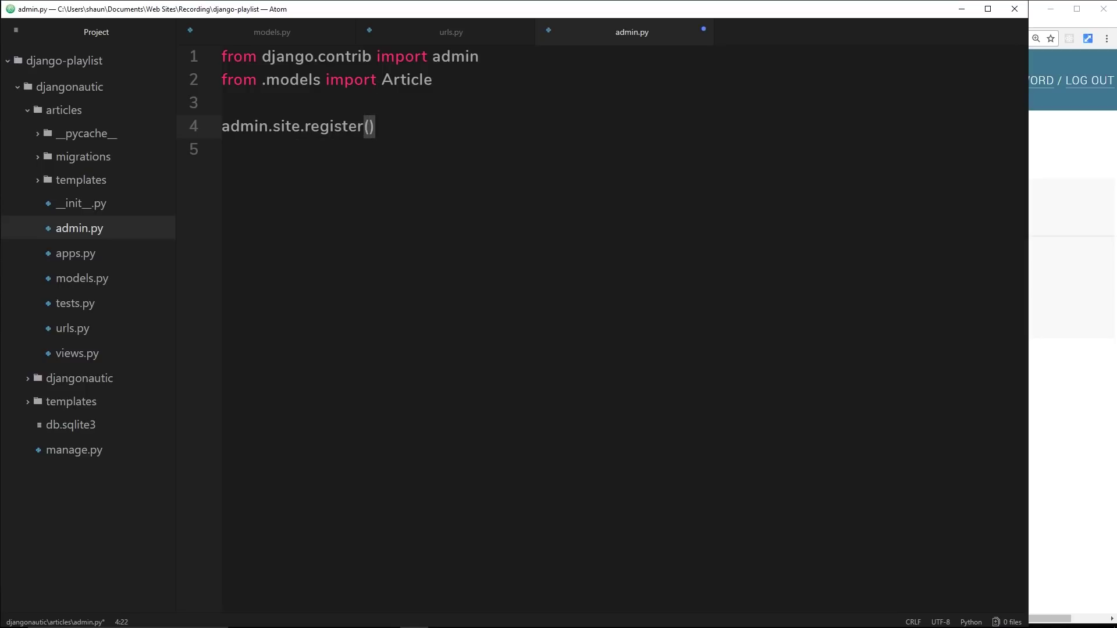
pyautogui.moveTo(301, 128); pyautogui.dragTo(222, 129)
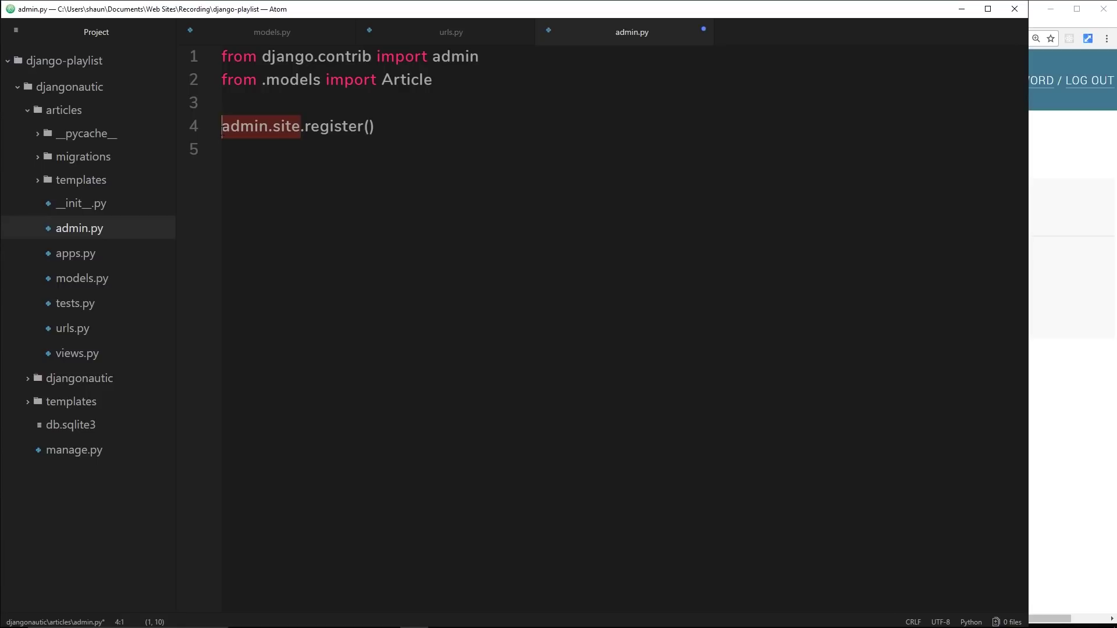
pyautogui.click(320, 126)
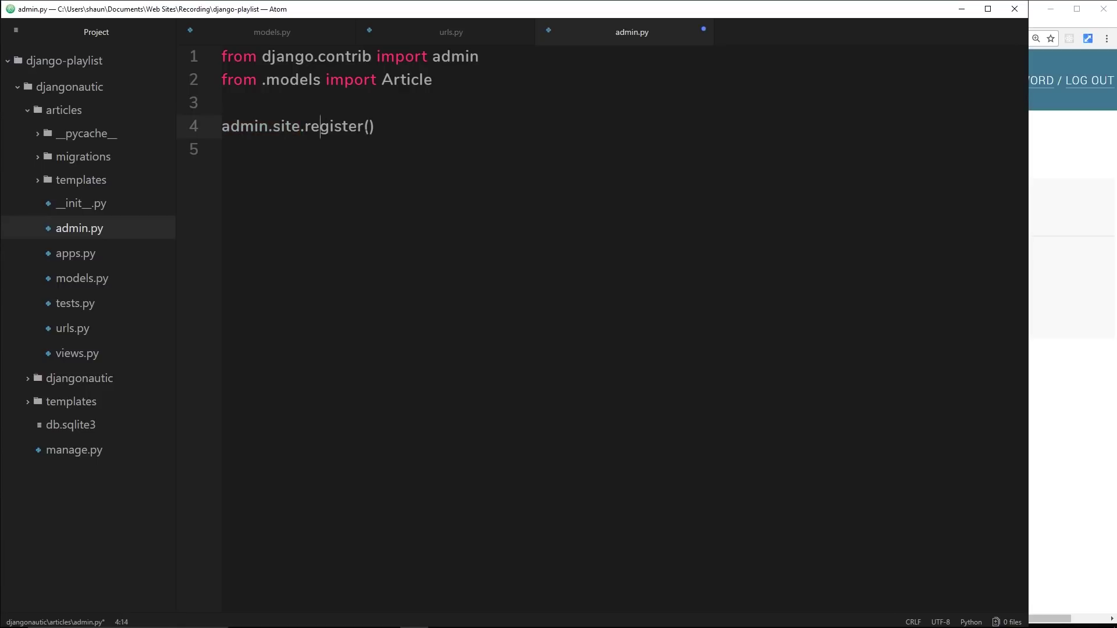
pyautogui.click(368, 126)
pyautogui.write('Artic')
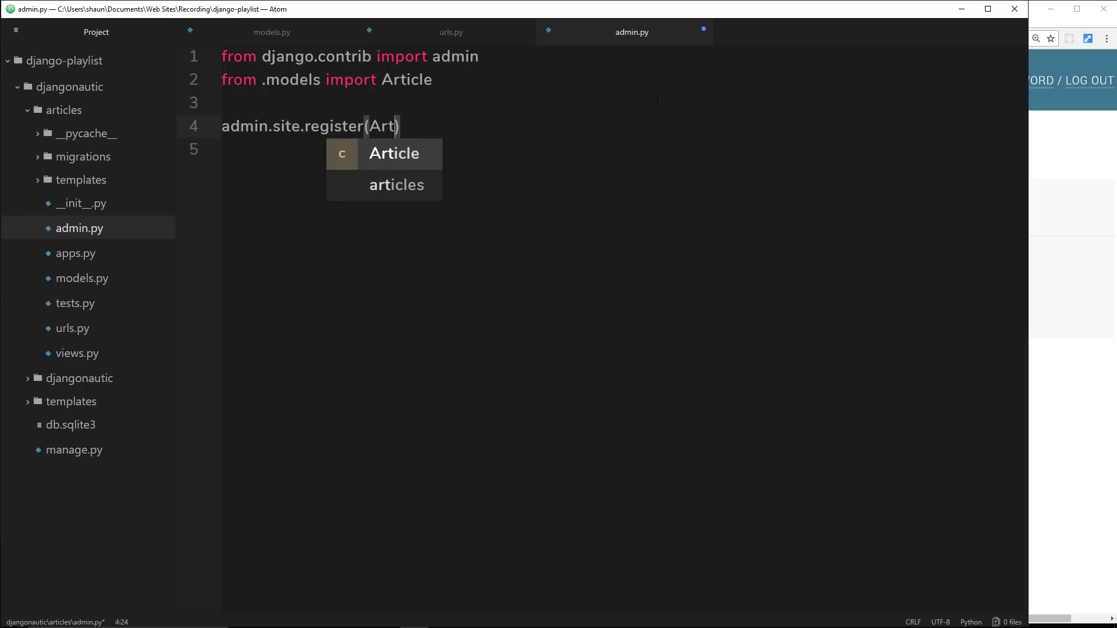
pyautogui.write('le')
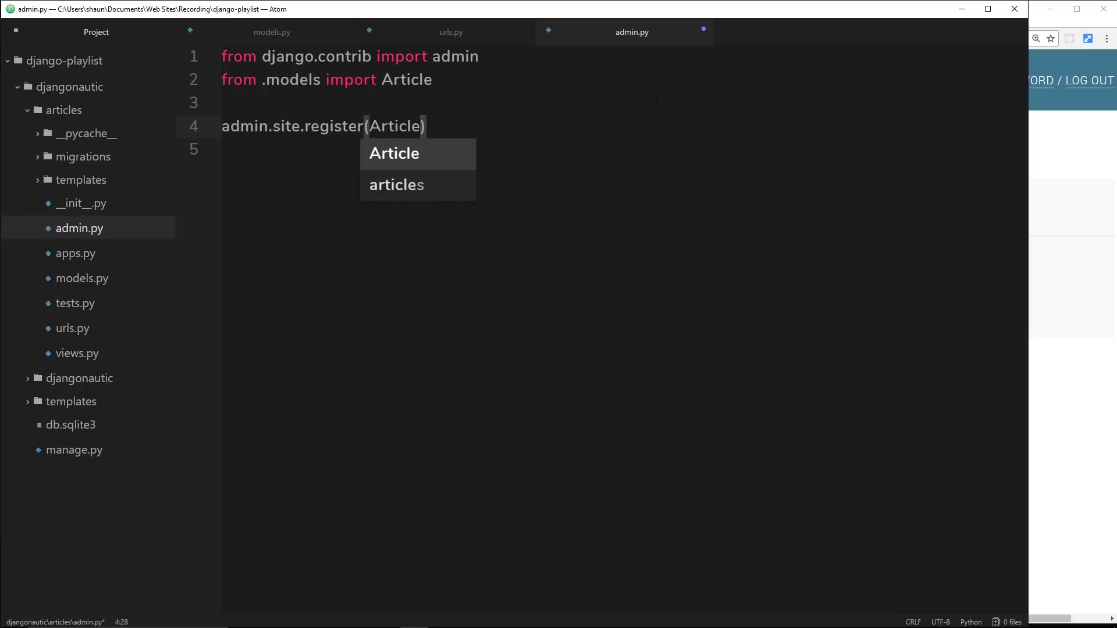
pyautogui.hotkey('ctrl', 's')
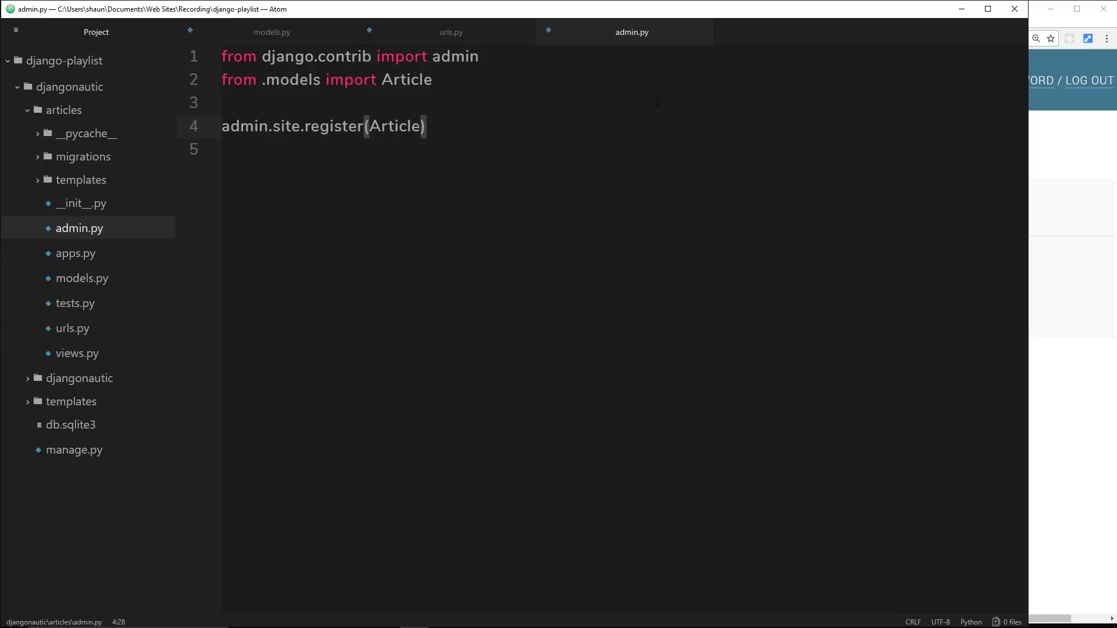
pyautogui.click(1081, 155)
# Step: Reload Django admin and view the Articles list showing Django Rules and hello, world
pyautogui.click(200, 37)
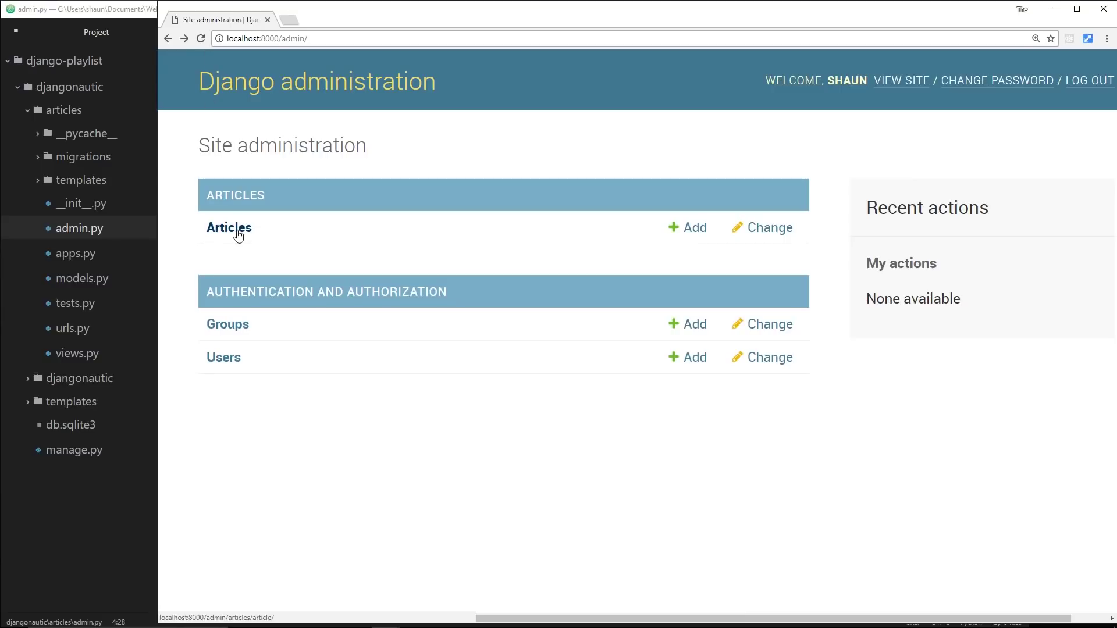
pyautogui.click(242, 235)
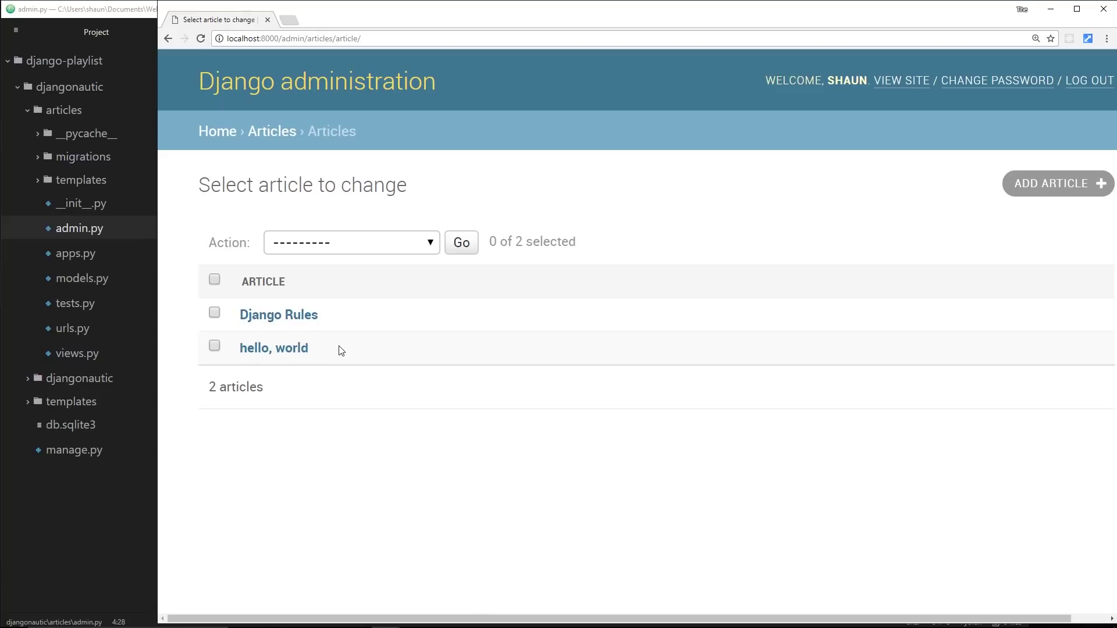
pyautogui.click(125, 7)
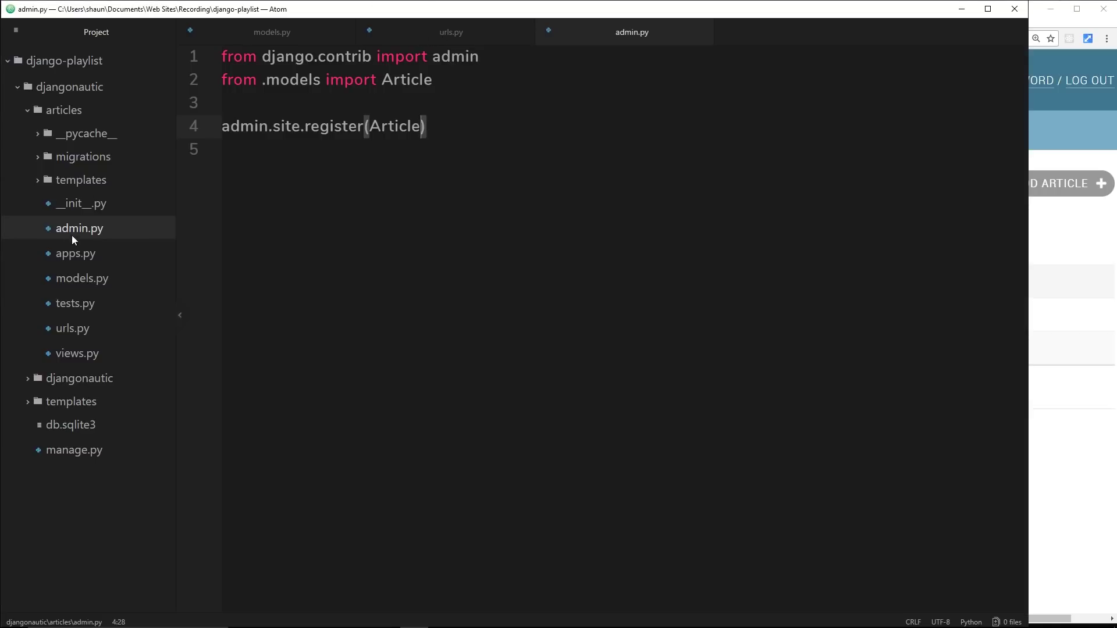
# Step: Open models.py and highlight the __str__ method returning the article title
pyautogui.click(71, 279)
pyautogui.doubleClick(71, 281)
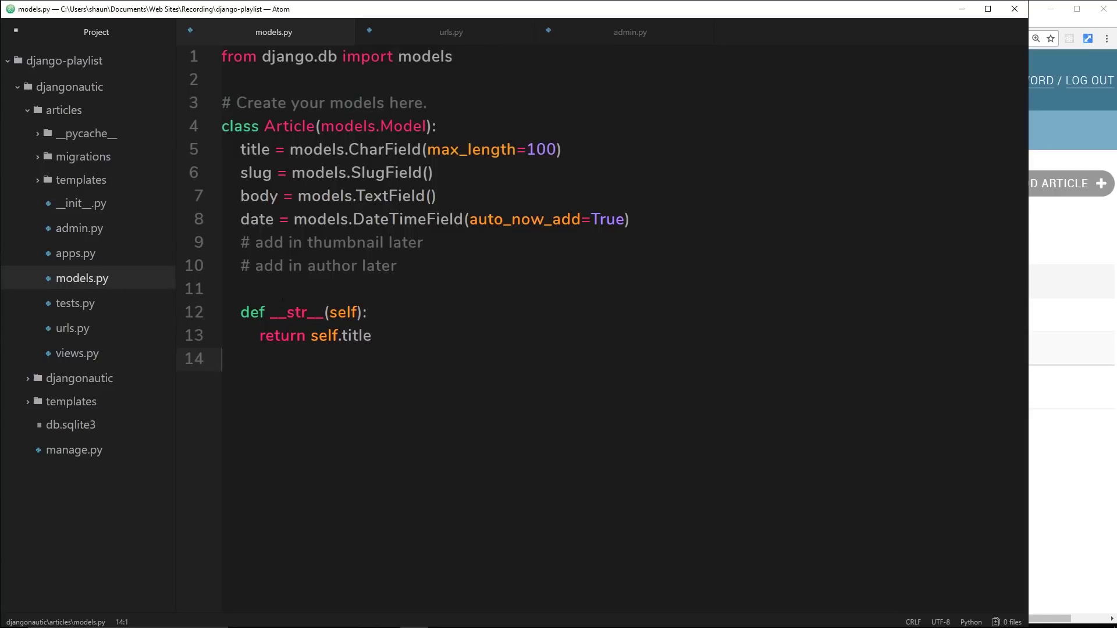
pyautogui.moveTo(242, 308); pyautogui.dragTo(398, 341)
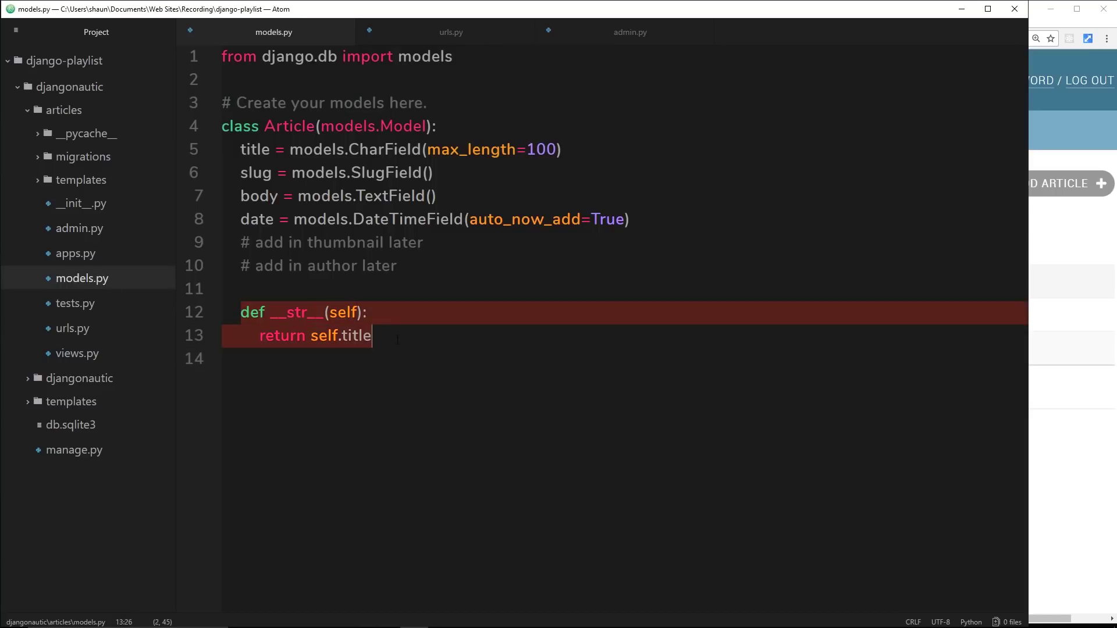
pyautogui.click(1060, 281)
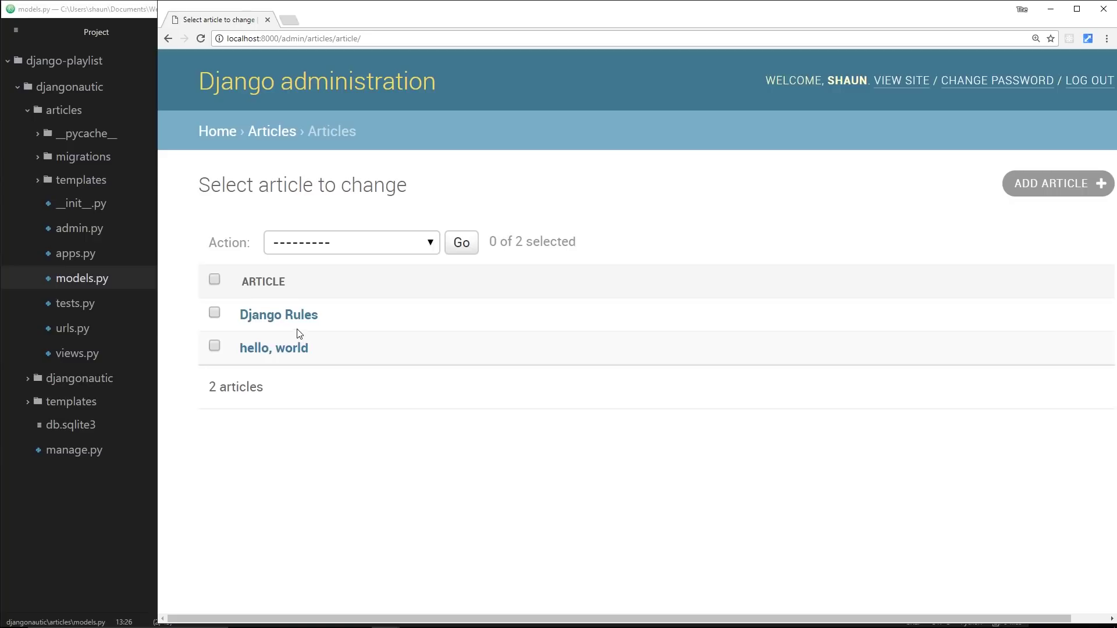
# Step: Enter body text 'test' for the Django Rules article and try saving it
pyautogui.click(301, 320)
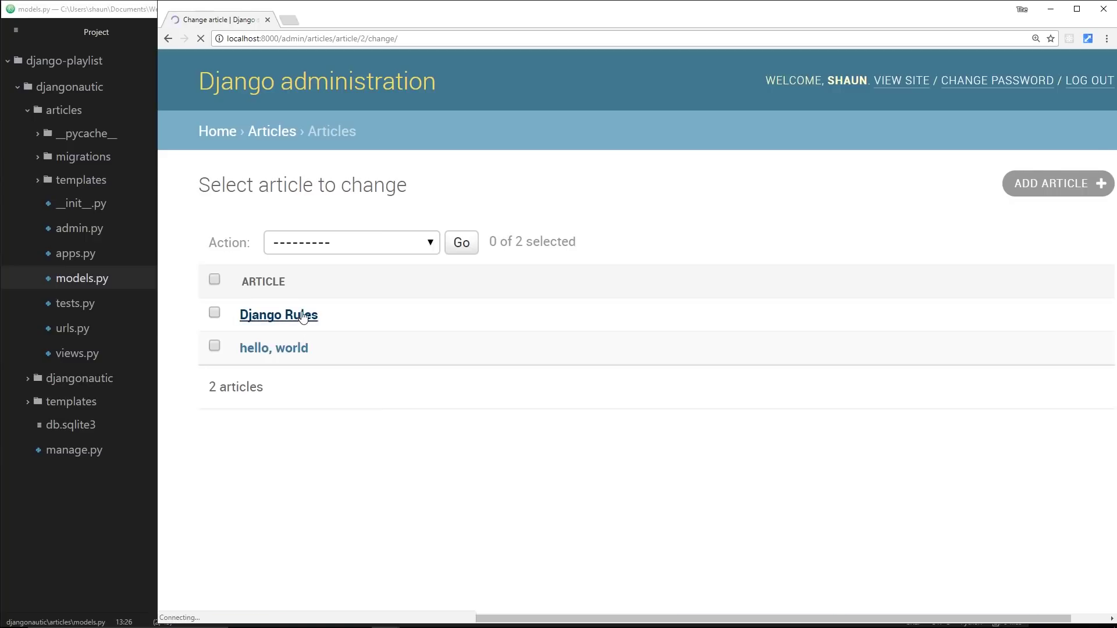
pyautogui.click(477, 244)
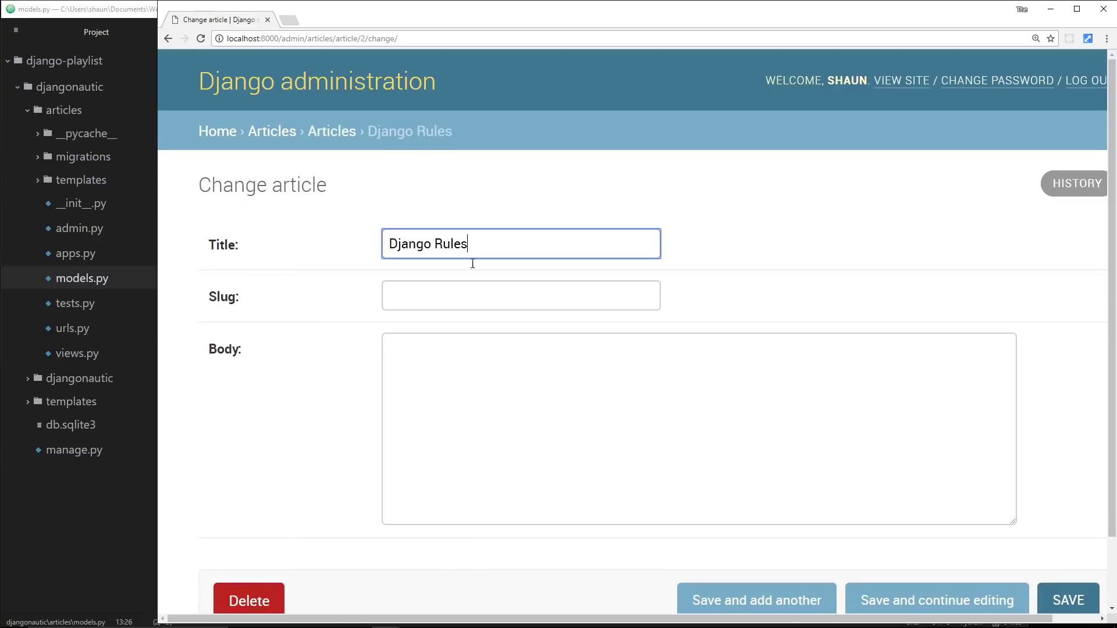
pyautogui.click(467, 298)
pyautogui.click(458, 352)
pyautogui.write('test')
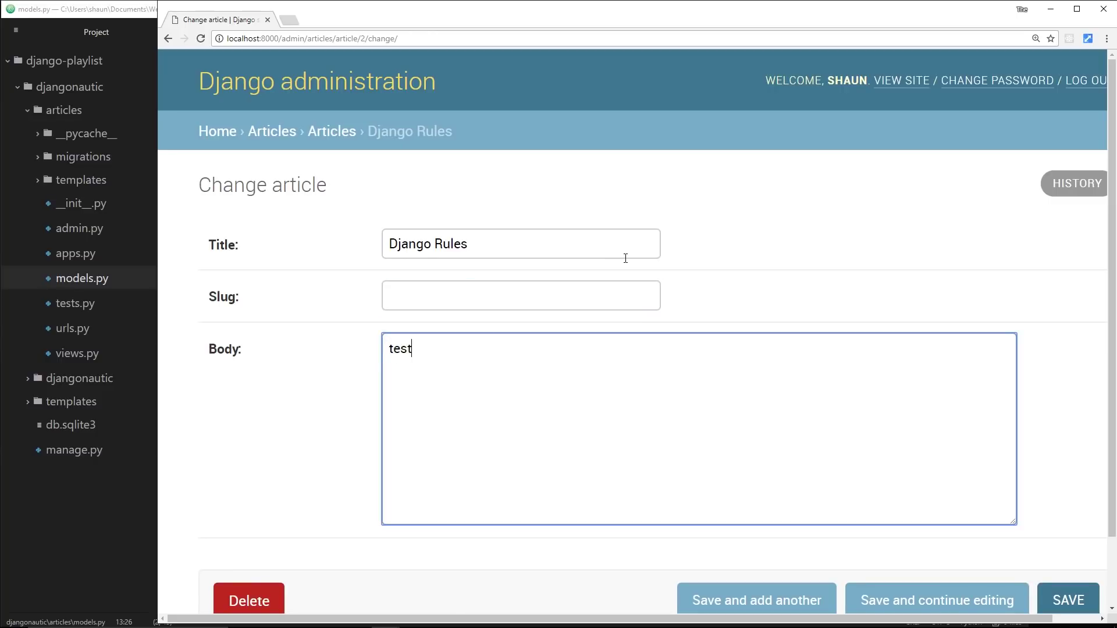
pyautogui.scroll(-1, 626, 258)
pyautogui.click(1057, 520)
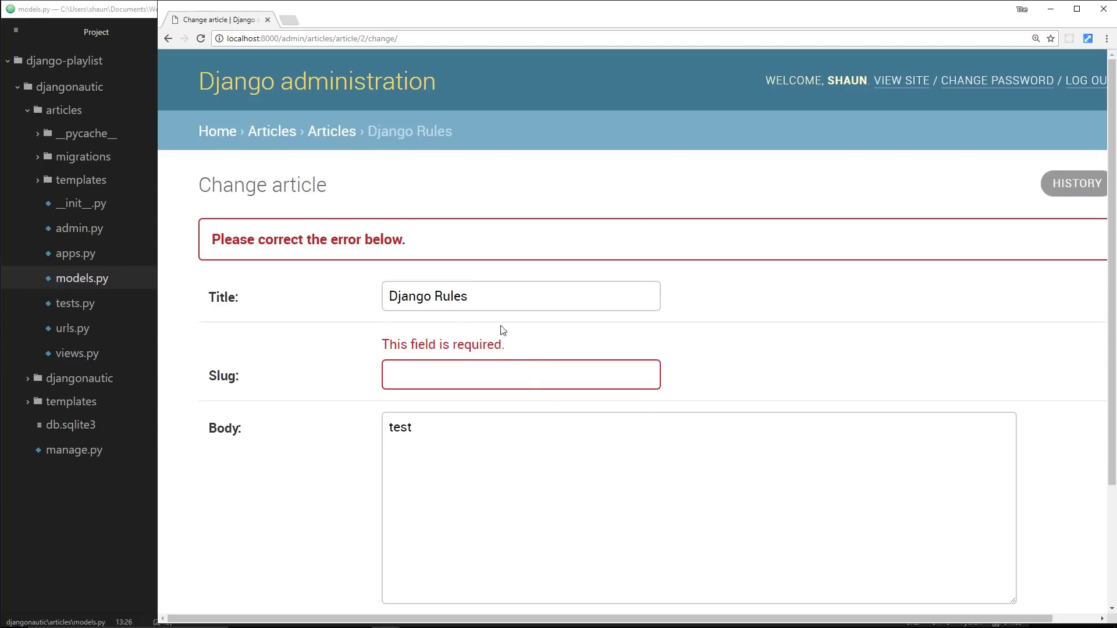
# Step: Fill the required slug with django-rules and save the article successfully
pyautogui.click(483, 384)
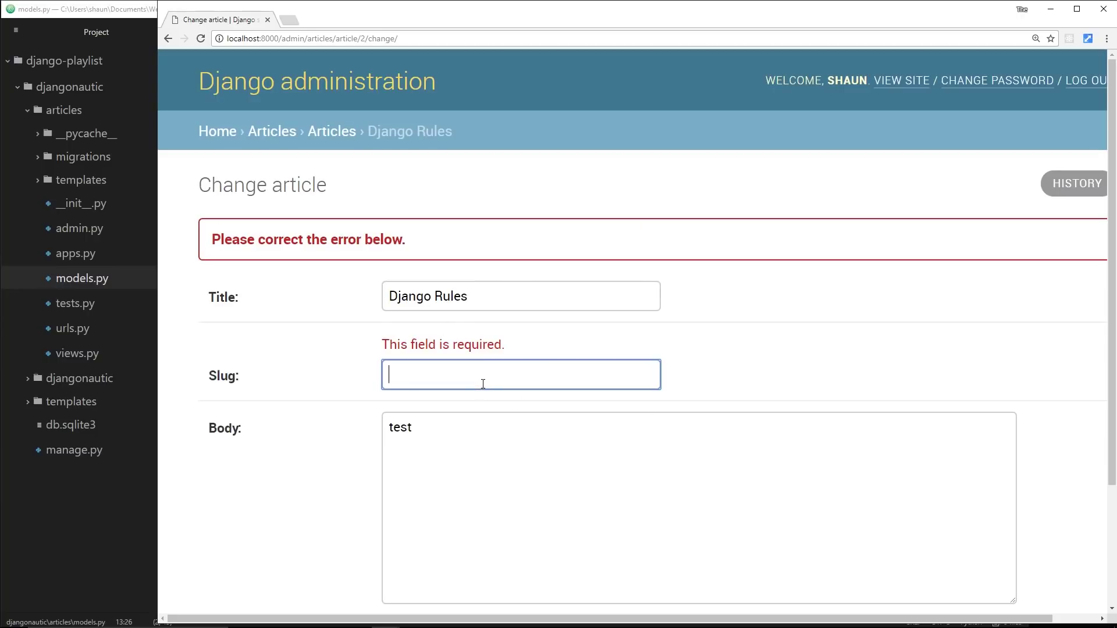
pyautogui.write('django')
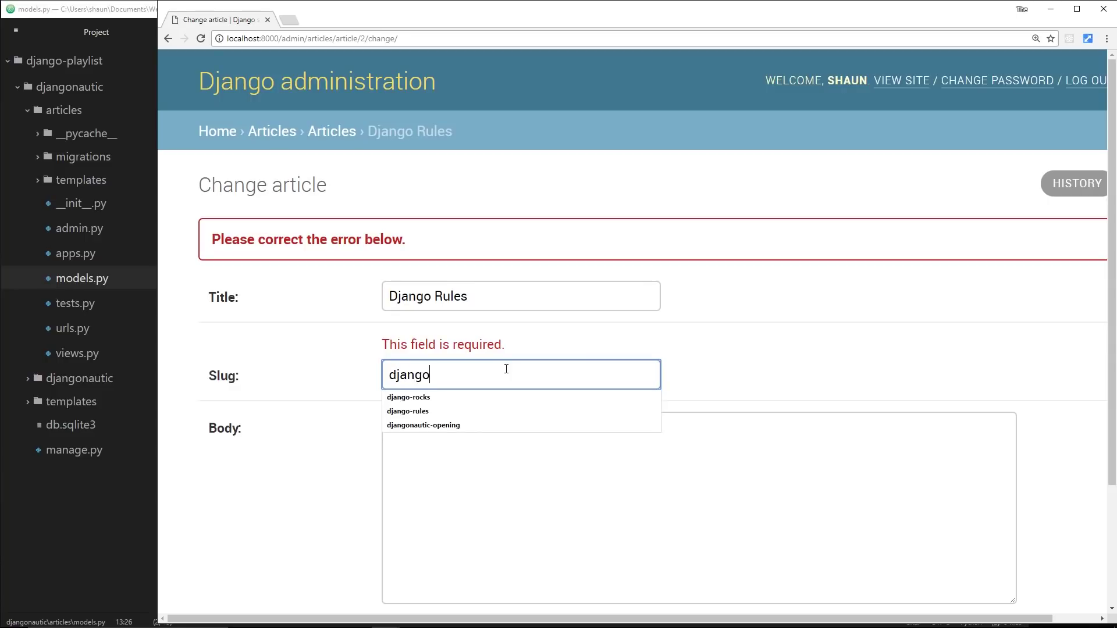
pyautogui.write('-rules')
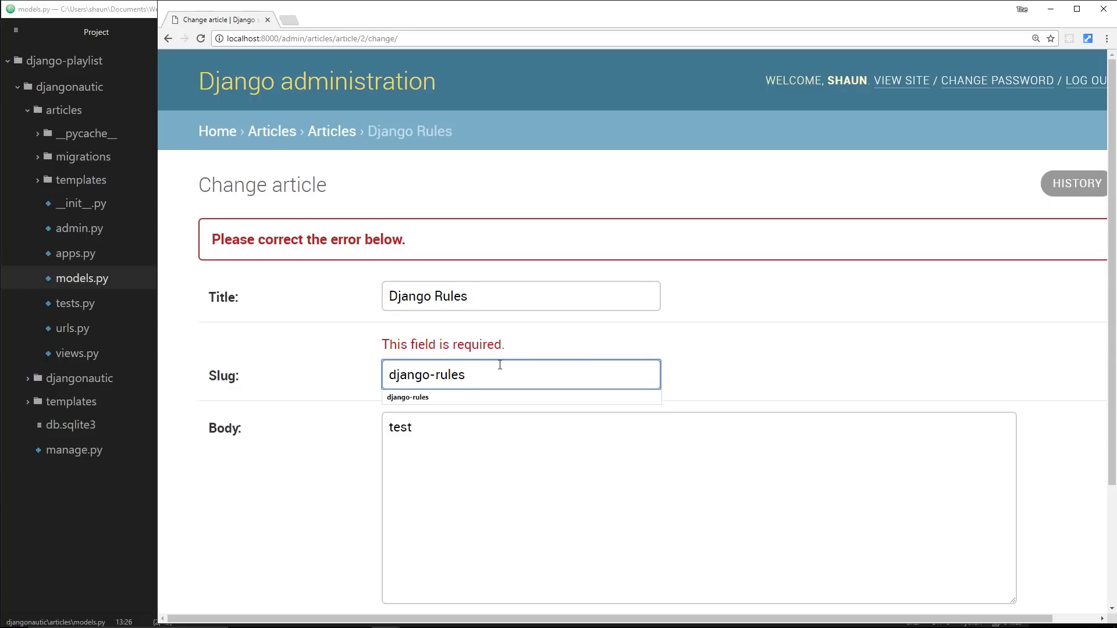
pyautogui.click(707, 364)
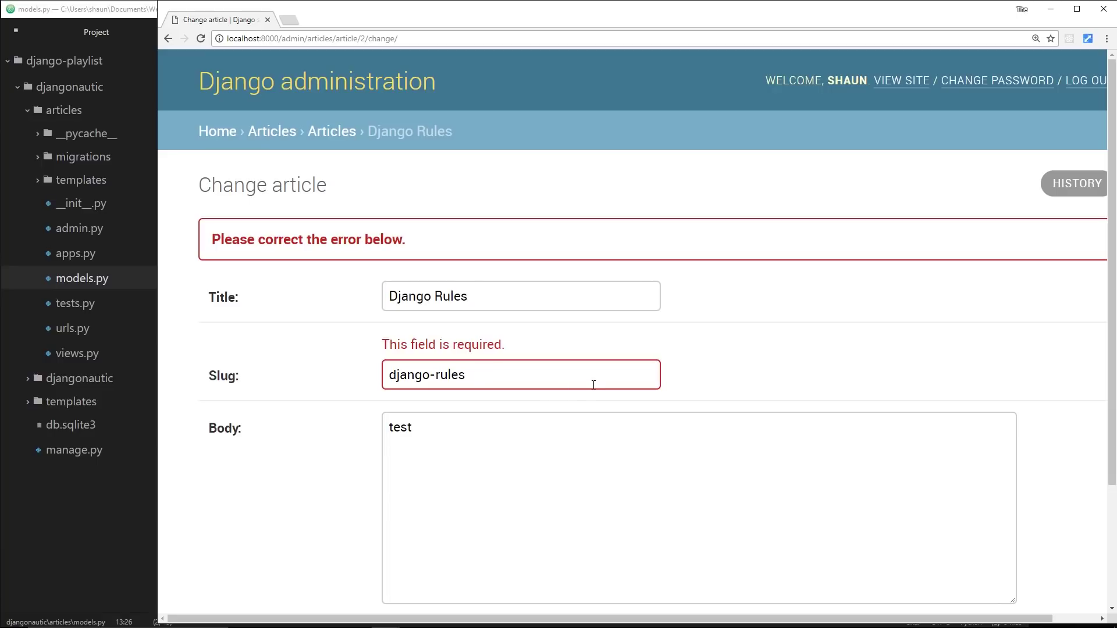
pyautogui.scroll(-3, 593, 384)
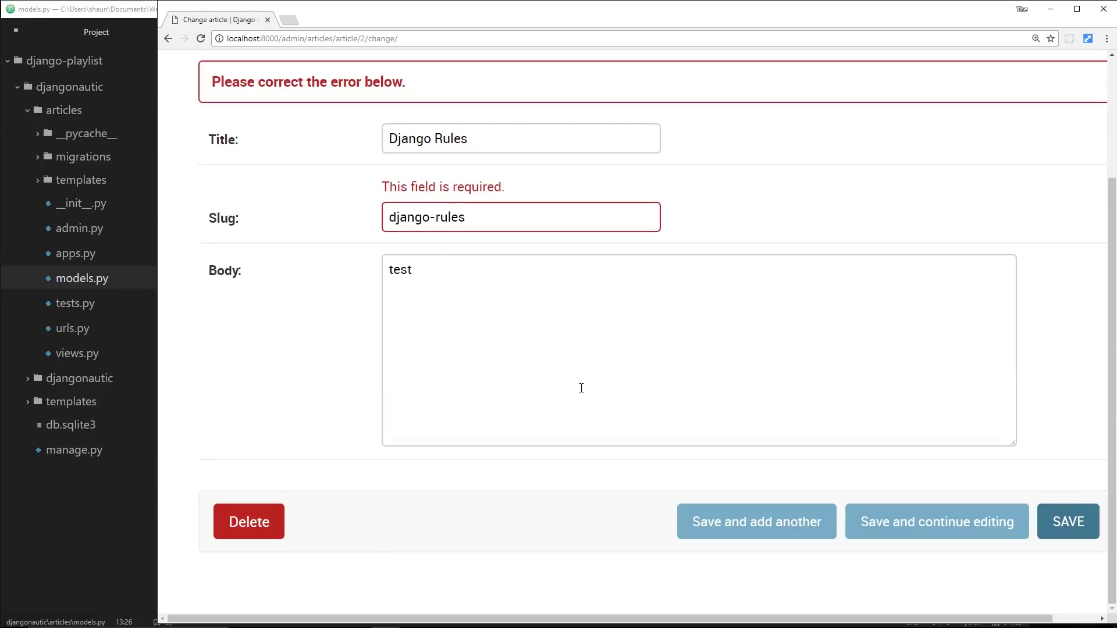
pyautogui.click(1068, 523)
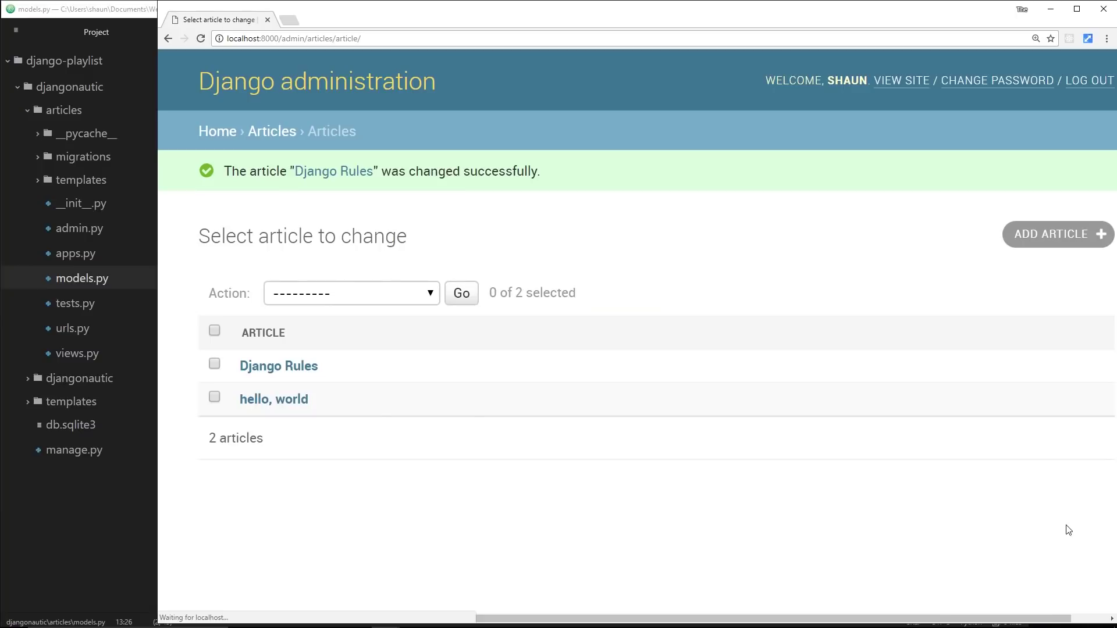
# Step: Start a new article titled 'Djangonautic Opening' with slug djangonautic-opening
pyautogui.click(1069, 236)
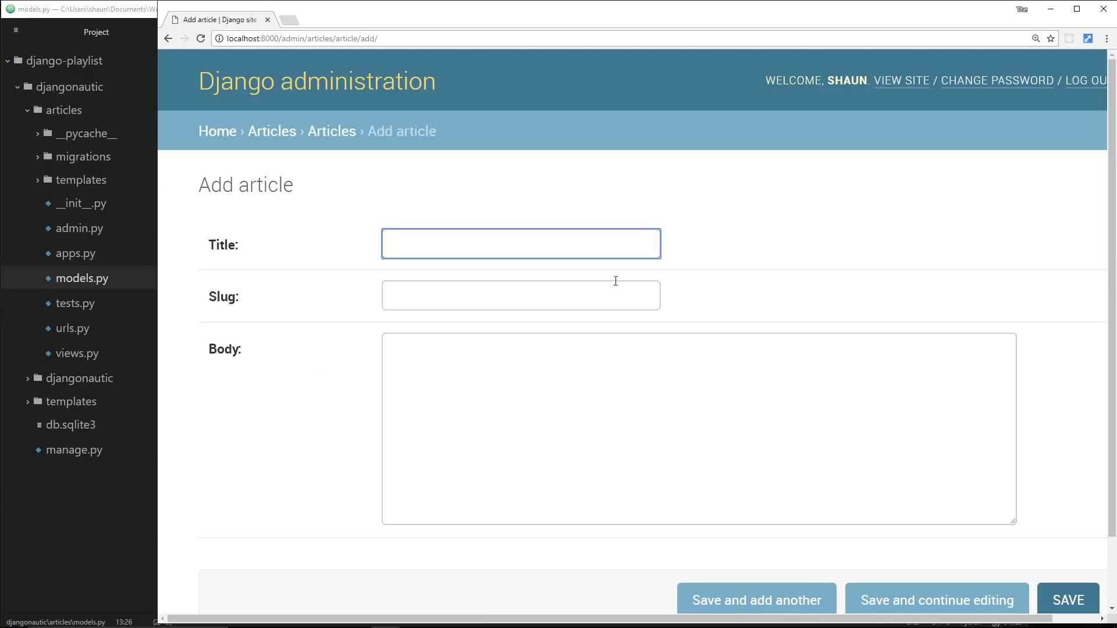
pyautogui.write('Djangonauti')
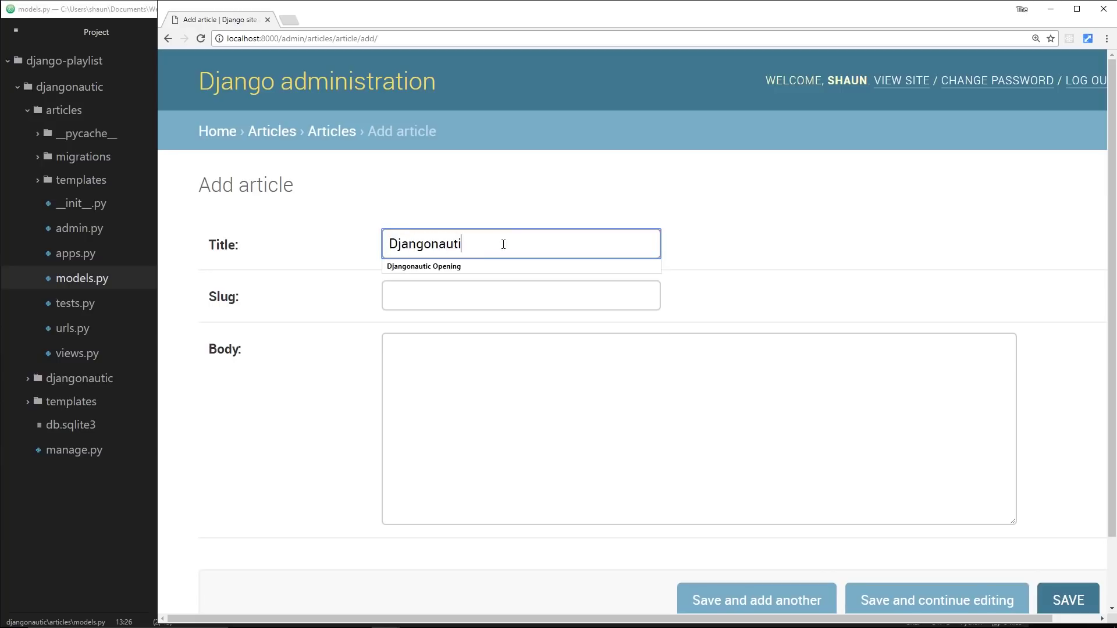
pyautogui.write('c Opening')
pyautogui.tripleClick(554, 234)
pyautogui.click(548, 297)
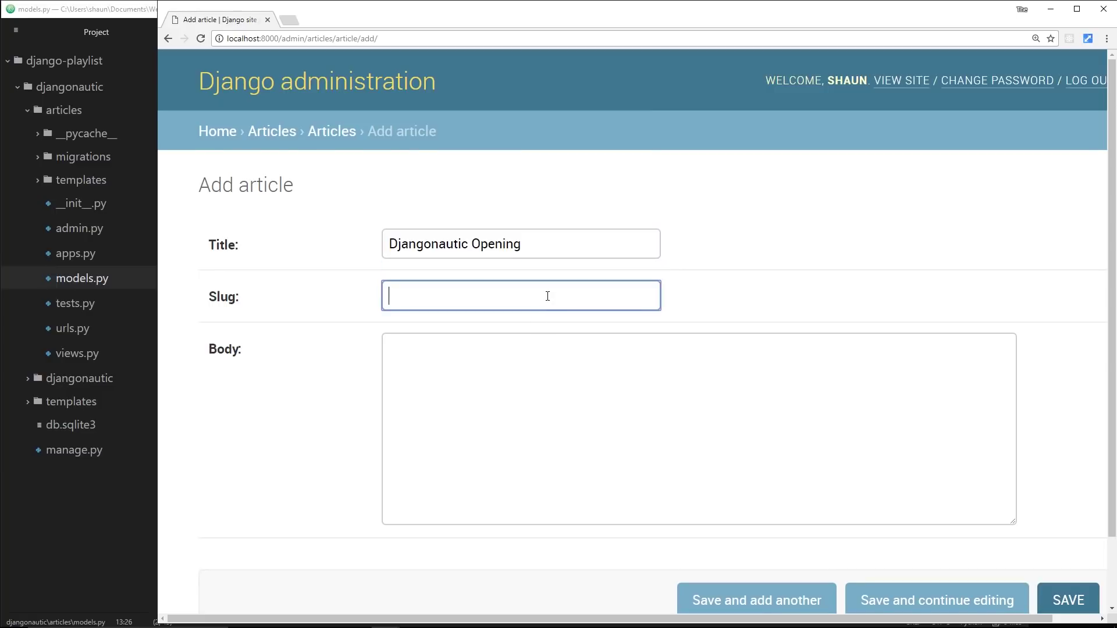
pyautogui.write('djangona')
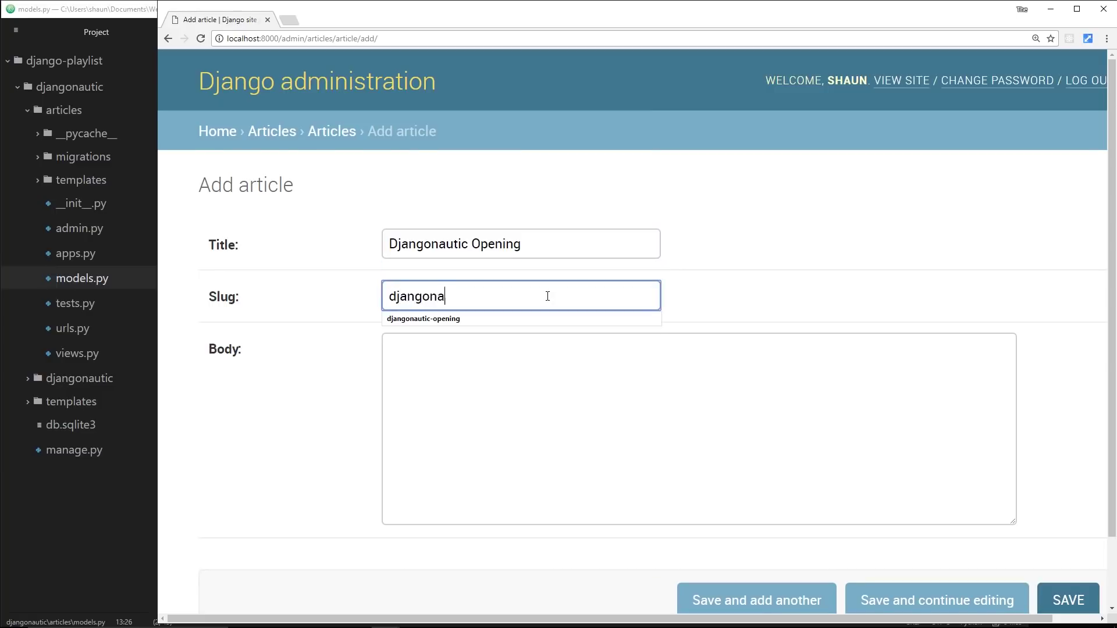
pyautogui.write('utic-opening')
pyautogui.press('Down')
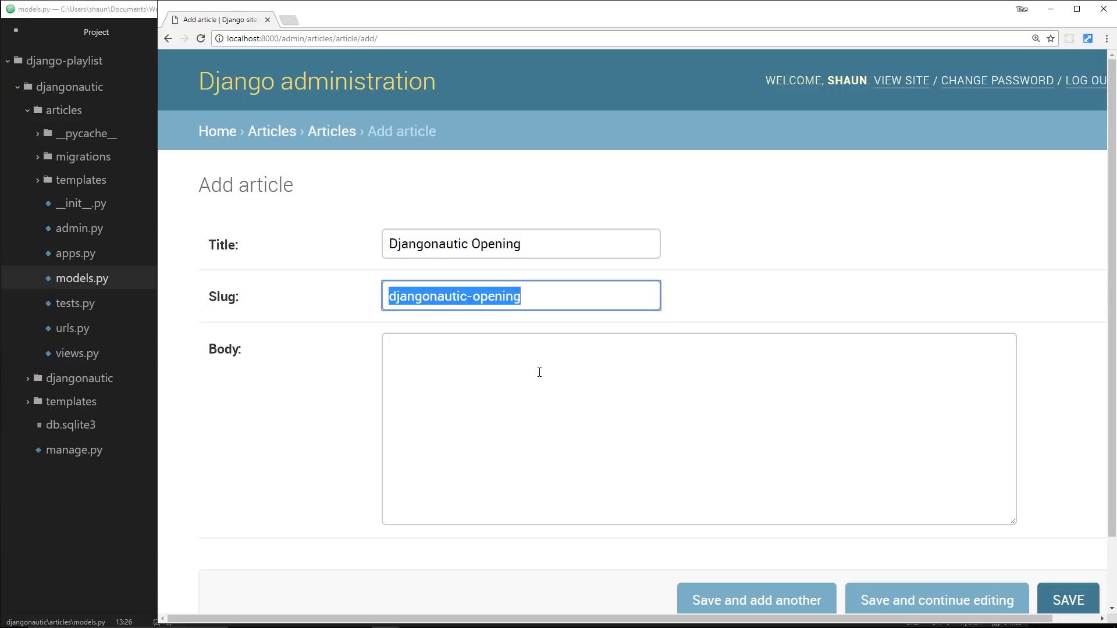
# Step: Give it the body 'welcome to the new website...', save it, and return to Site administration
pyautogui.click(541, 366)
pyautogui.write('welcome t')
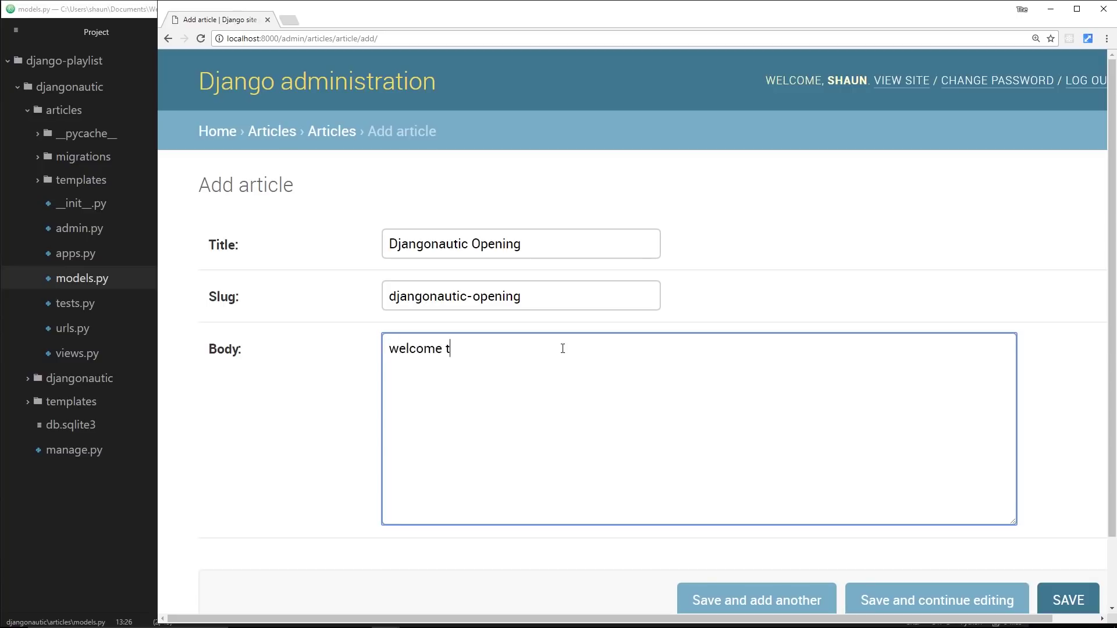
pyautogui.write('o the new websi')
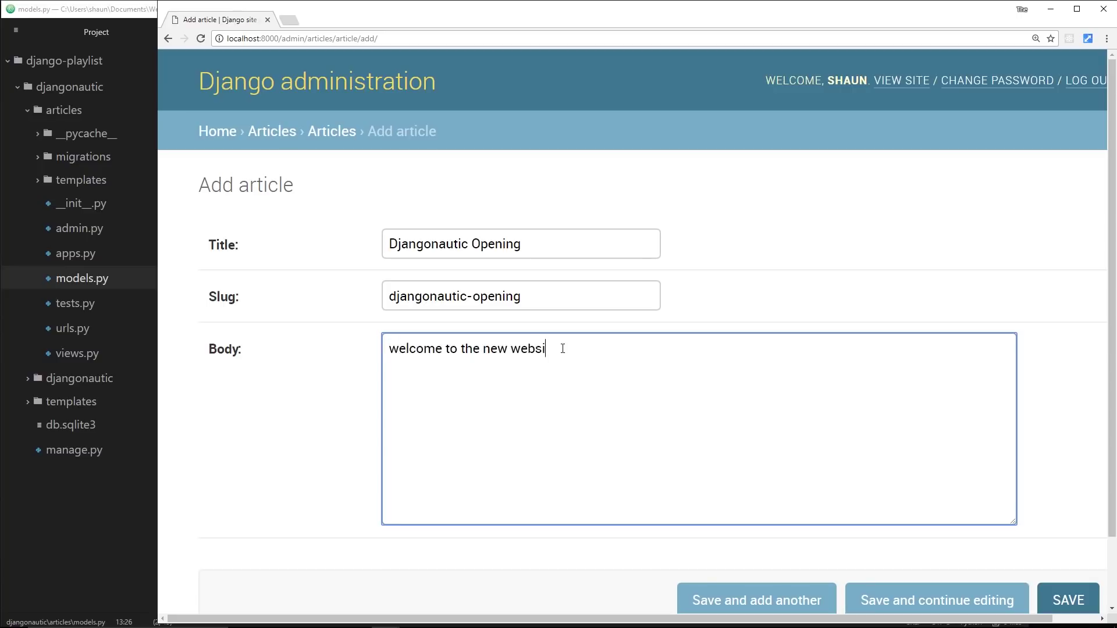
pyautogui.write('te...')
pyautogui.click(1064, 599)
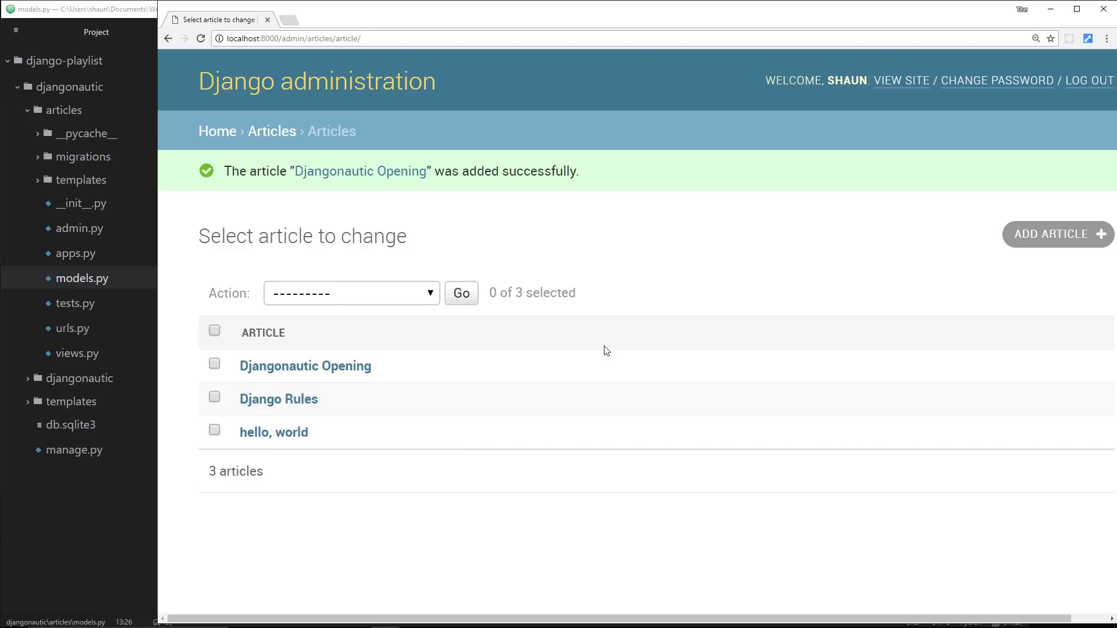
pyautogui.click(218, 132)
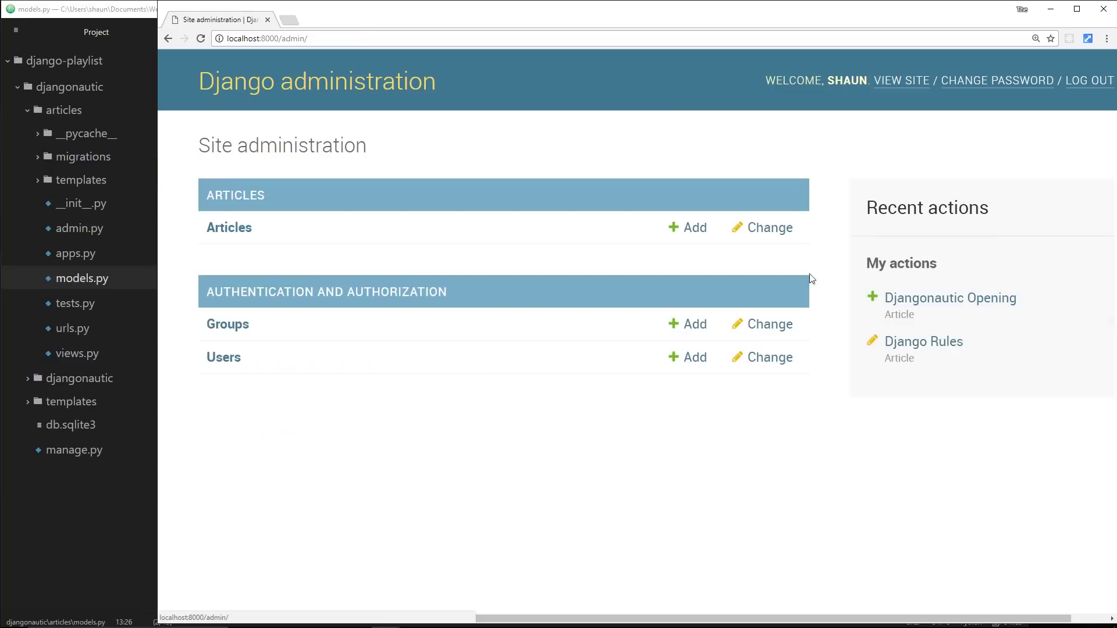